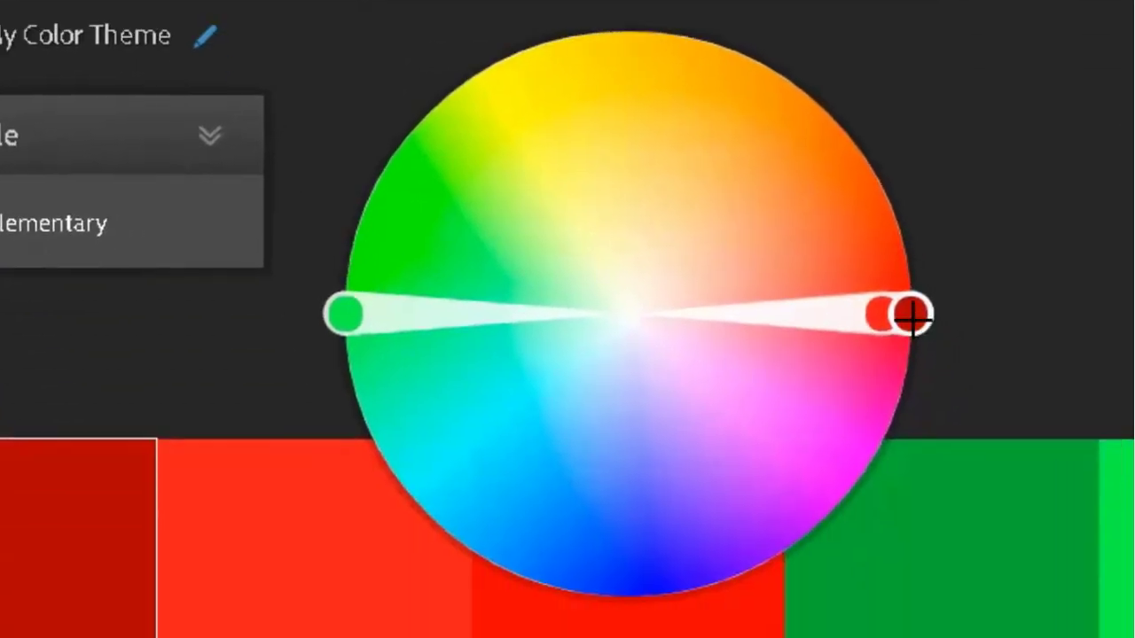
# Step: Drag the wheel handles to shift the base colour toward tan and swing the colour pair around
pyautogui.moveTo(913, 314); pyautogui.dragTo(626, 211)
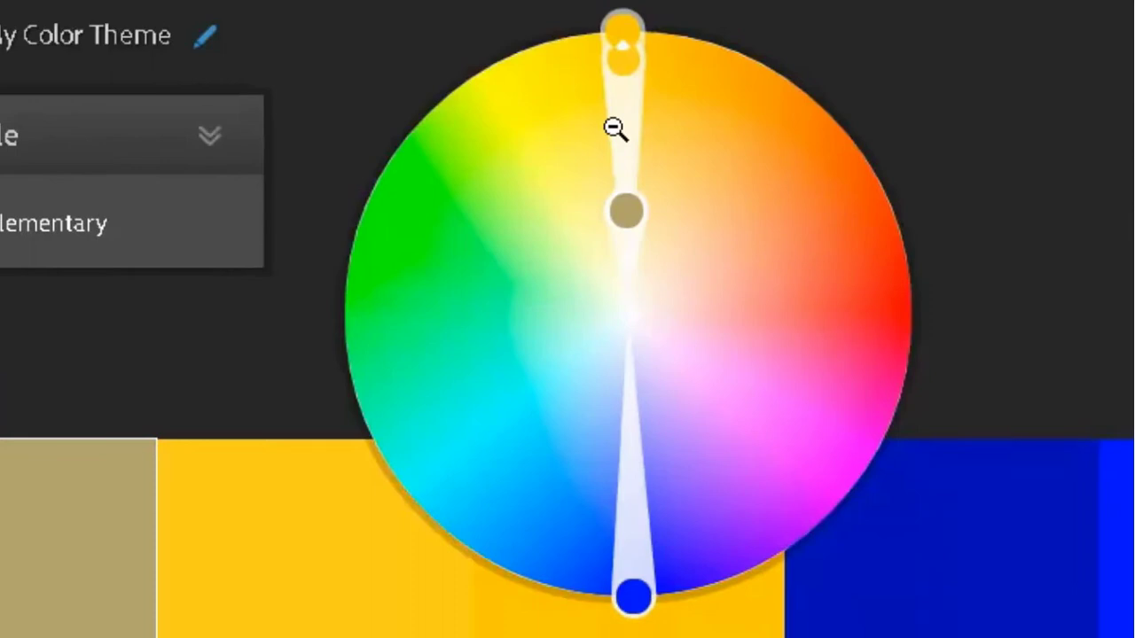
pyautogui.moveTo(637, 74); pyautogui.dragTo(664, 117)
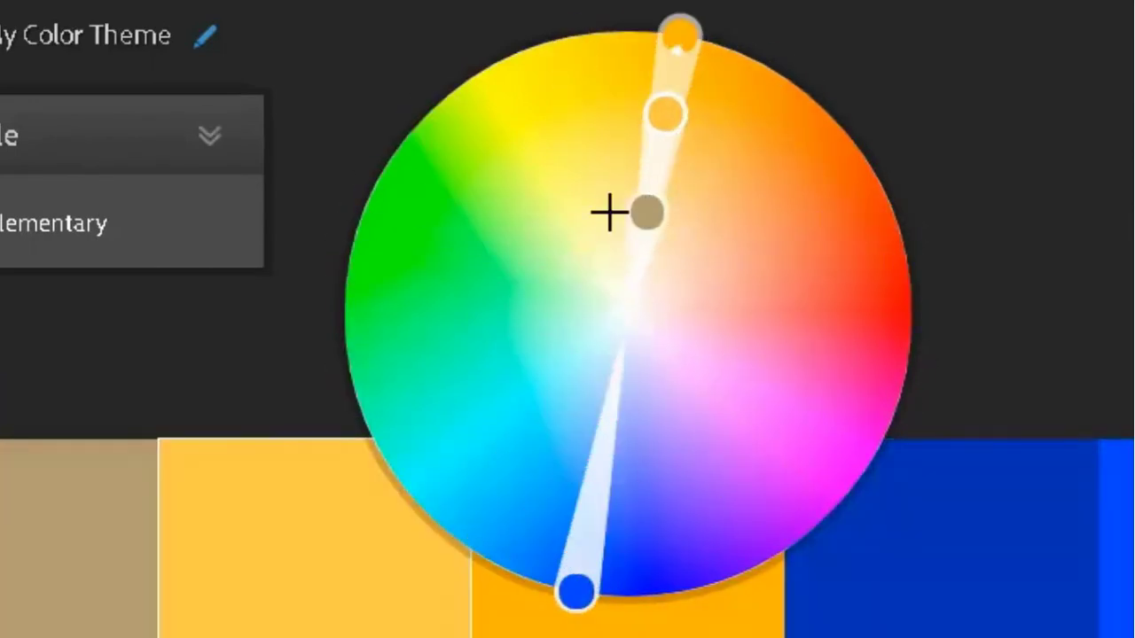
pyautogui.moveTo(644, 210); pyautogui.dragTo(700, 200)
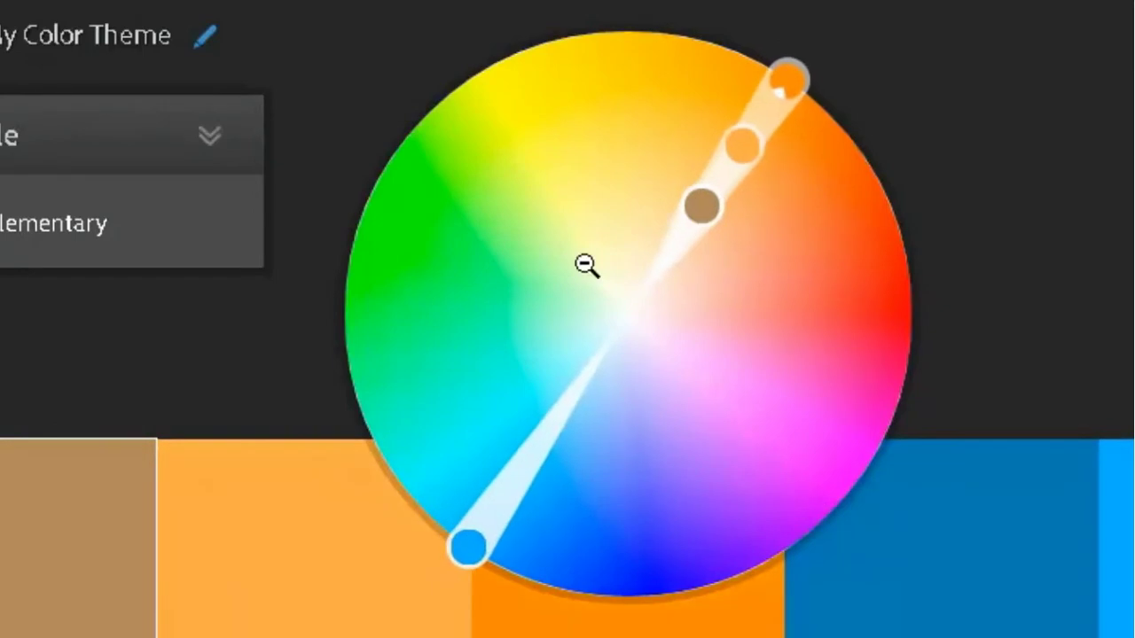
# Step: Switch to the Analogous rule and pull the swatches to yellow-green, salmon and softer tones
pyautogui.click(183, 241)
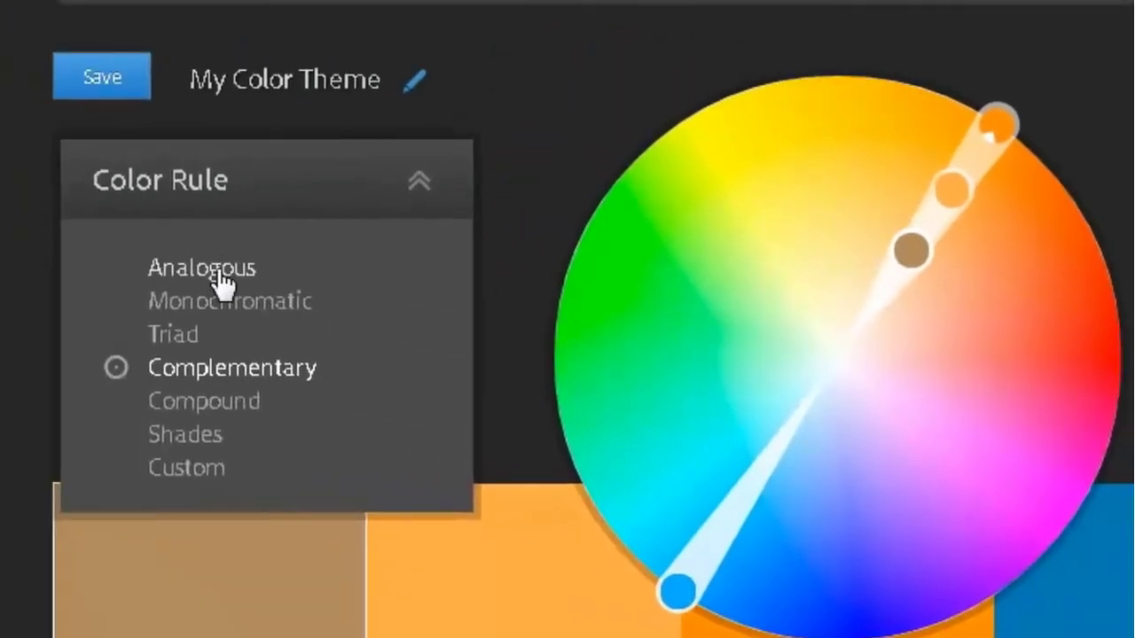
pyautogui.click(222, 282)
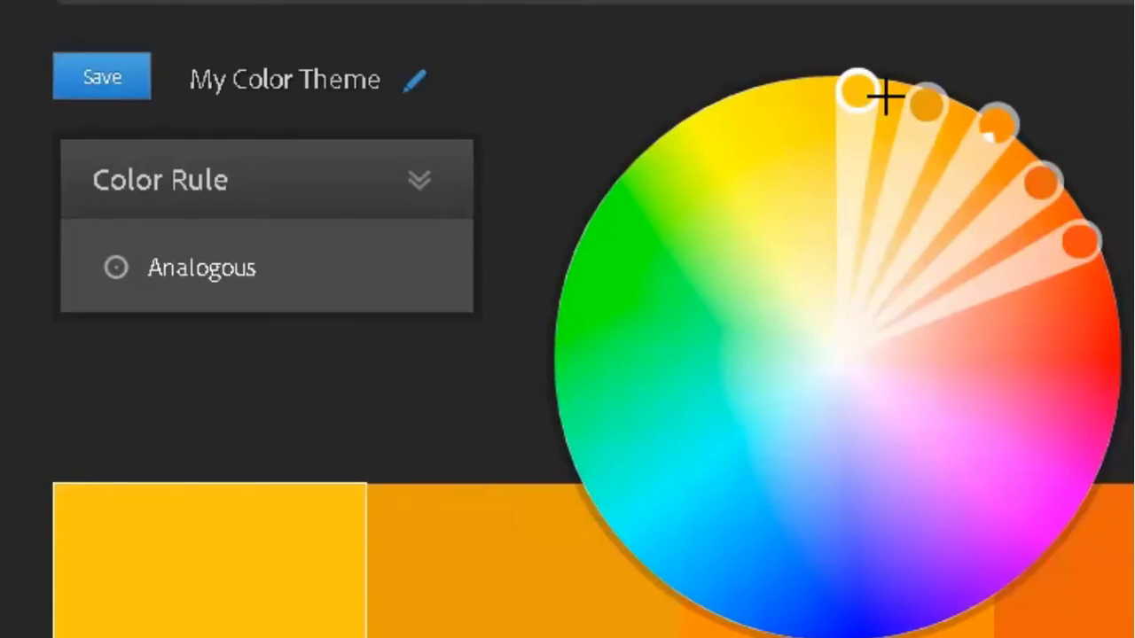
pyautogui.moveTo(846, 95); pyautogui.dragTo(719, 253)
pyautogui.moveTo(1097, 292); pyautogui.dragTo(994, 321)
pyautogui.moveTo(1074, 484); pyautogui.dragTo(956, 479)
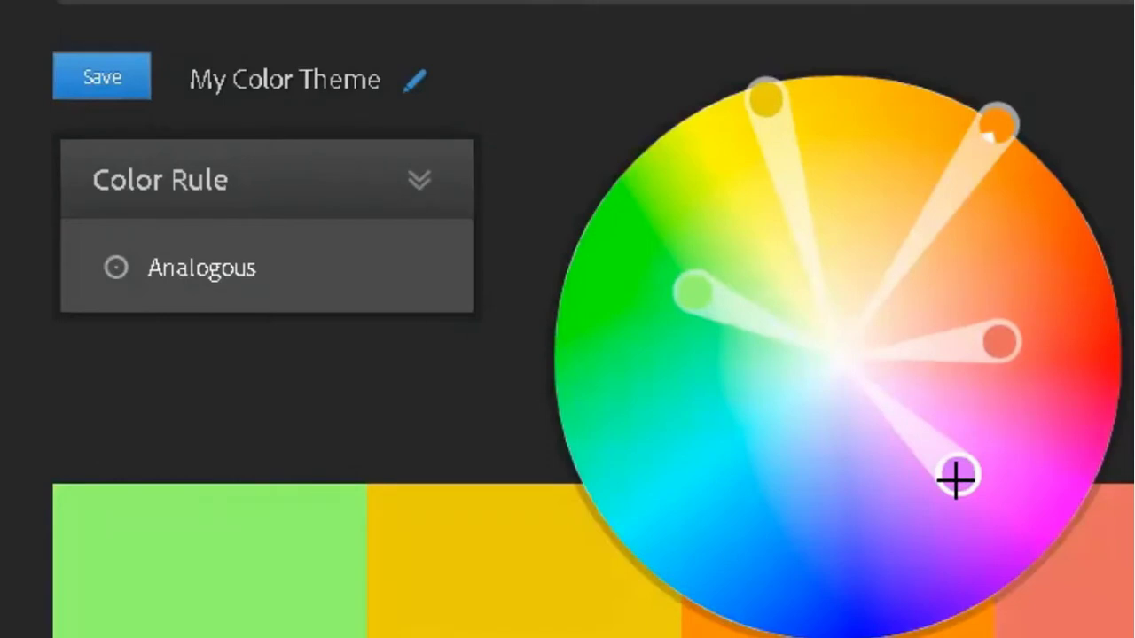
# Step: Apply the Monochromatic rule and lighten its colours
pyautogui.click(248, 300)
pyautogui.click(248, 310)
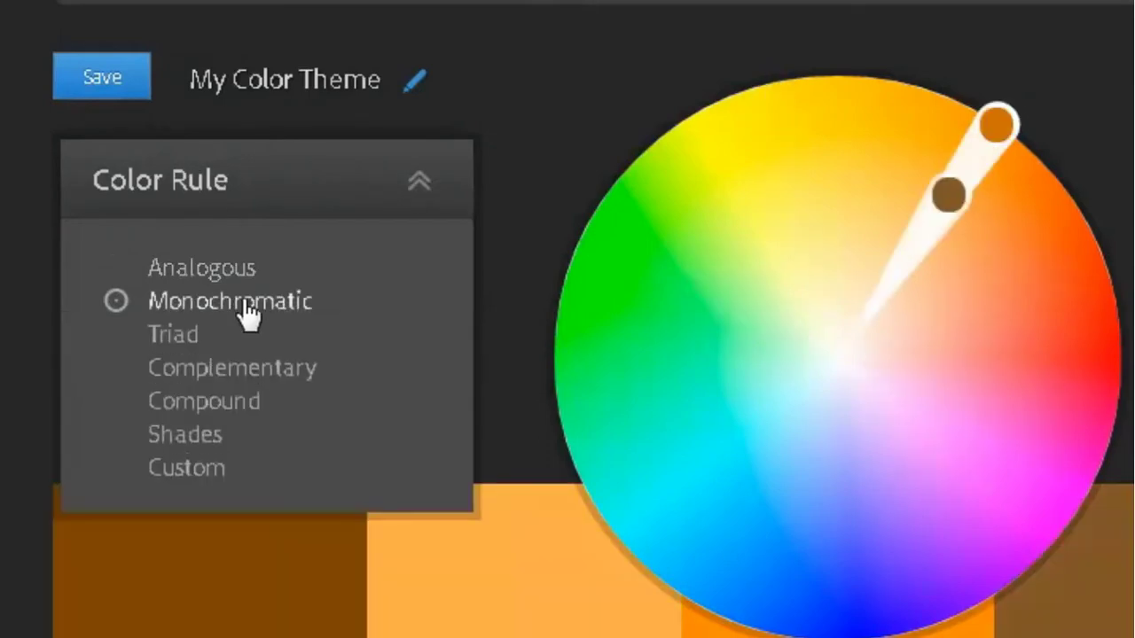
pyautogui.moveTo(998, 127); pyautogui.dragTo(1076, 302)
# Step: Apply the Triad rule and rotate it to green, lavender and orange
pyautogui.click(275, 293)
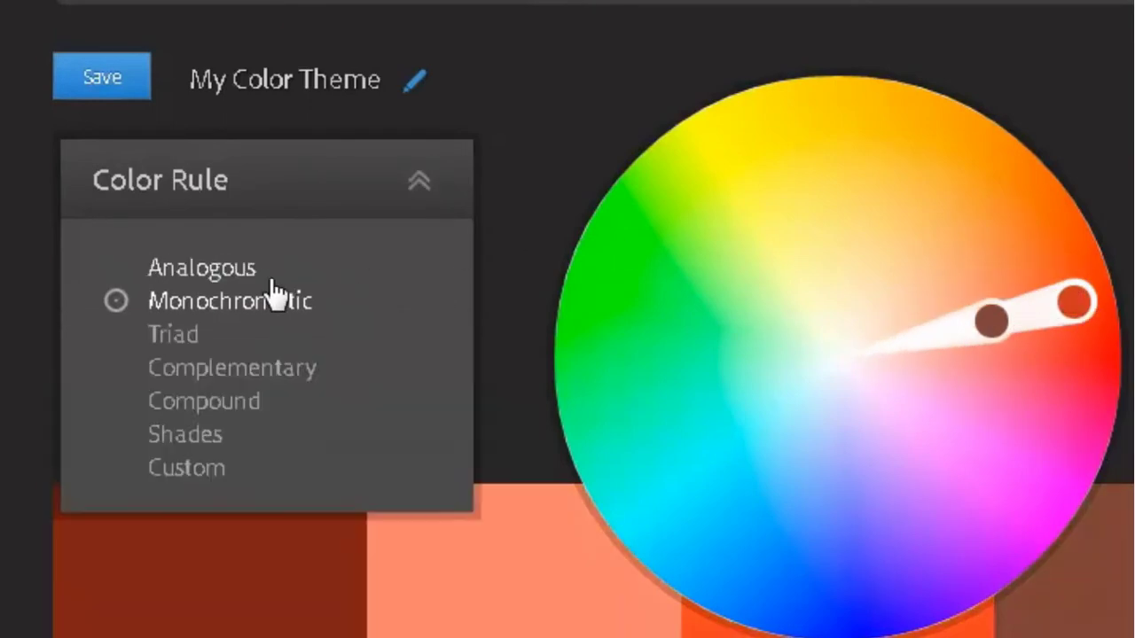
pyautogui.click(188, 340)
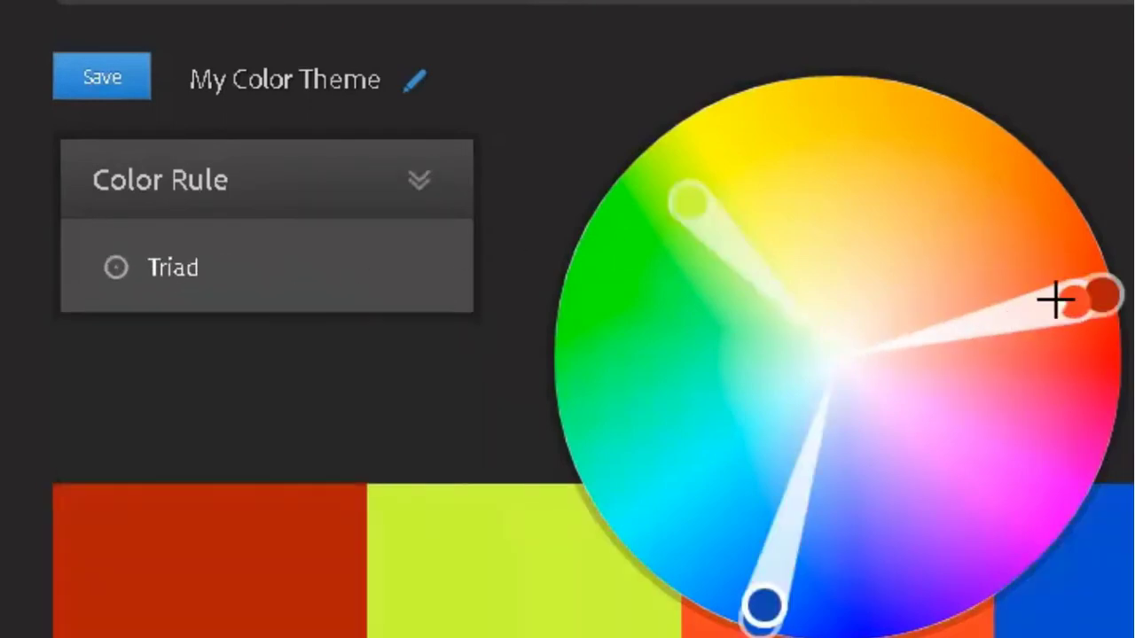
pyautogui.moveTo(691, 198); pyautogui.dragTo(1028, 408)
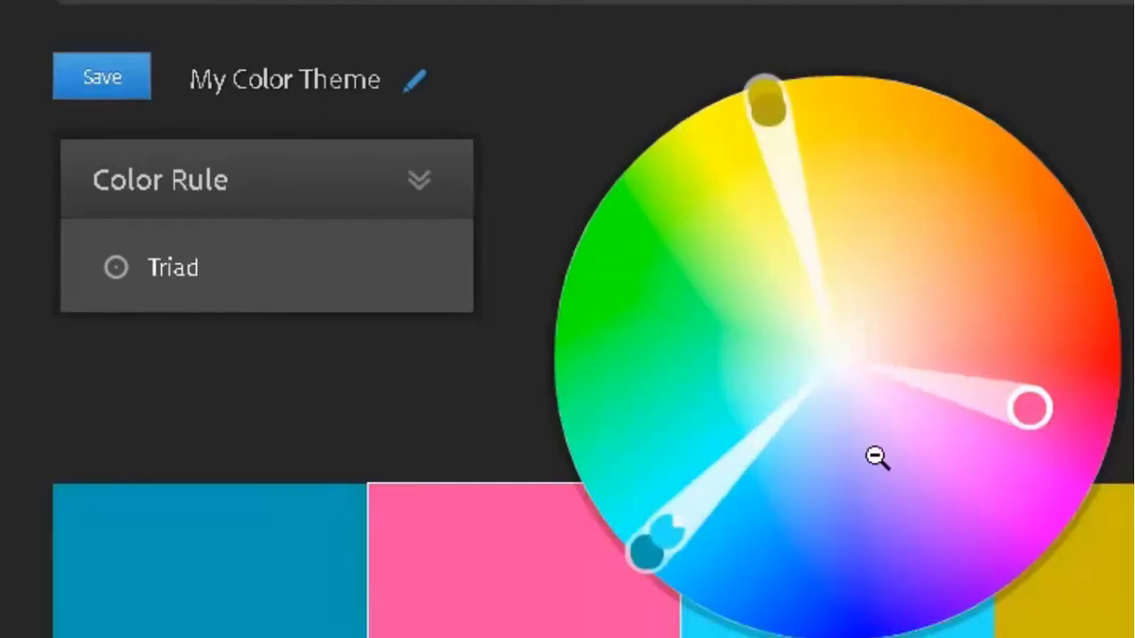
pyautogui.moveTo(677, 532); pyautogui.dragTo(679, 355)
# Step: Try the Complementary and Compound rules, then settle on Shades
pyautogui.click(297, 253)
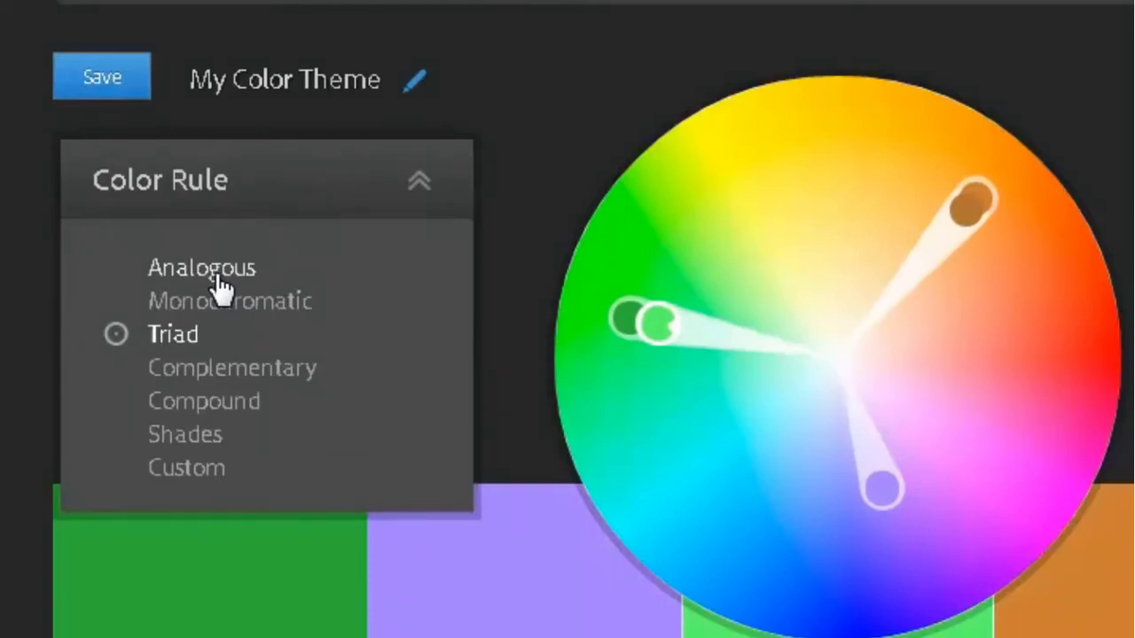
pyautogui.click(213, 376)
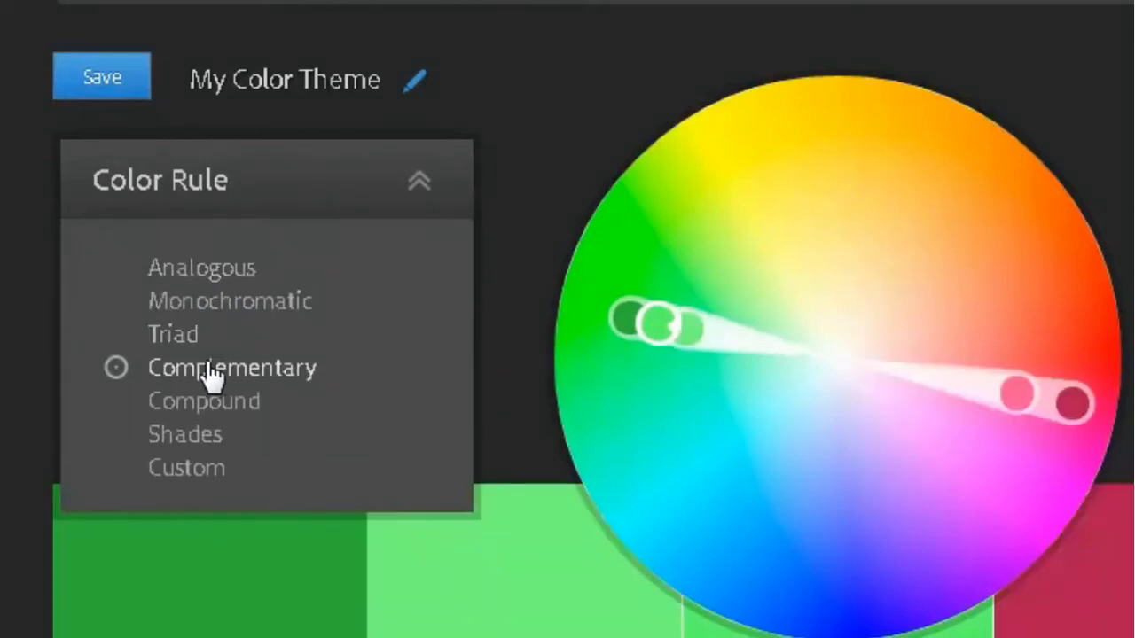
pyautogui.click(235, 414)
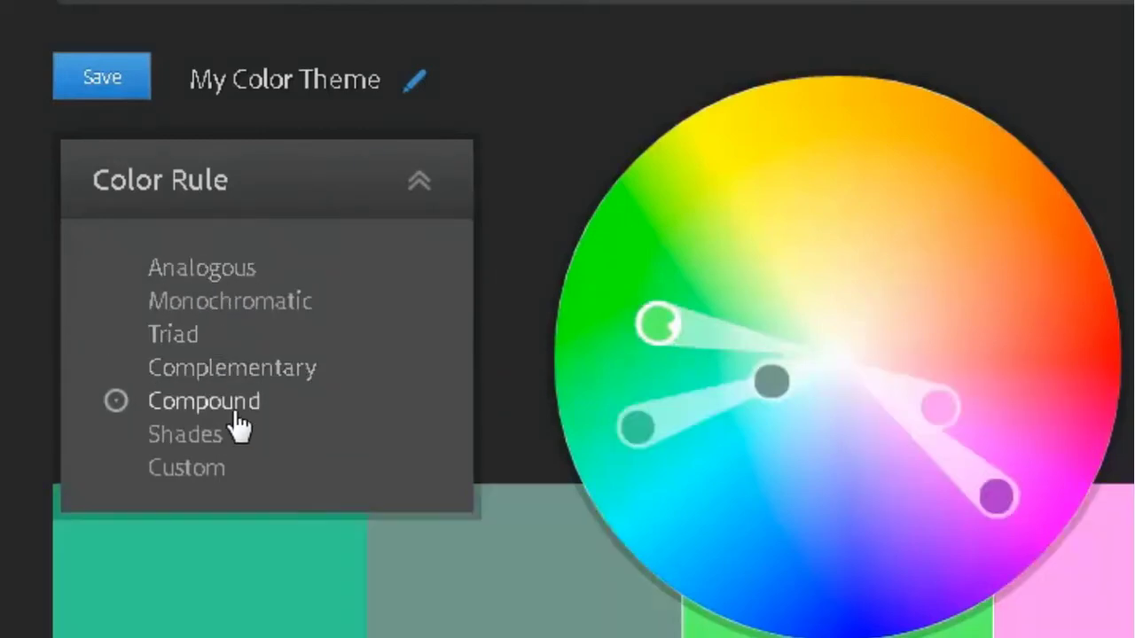
pyautogui.click(208, 445)
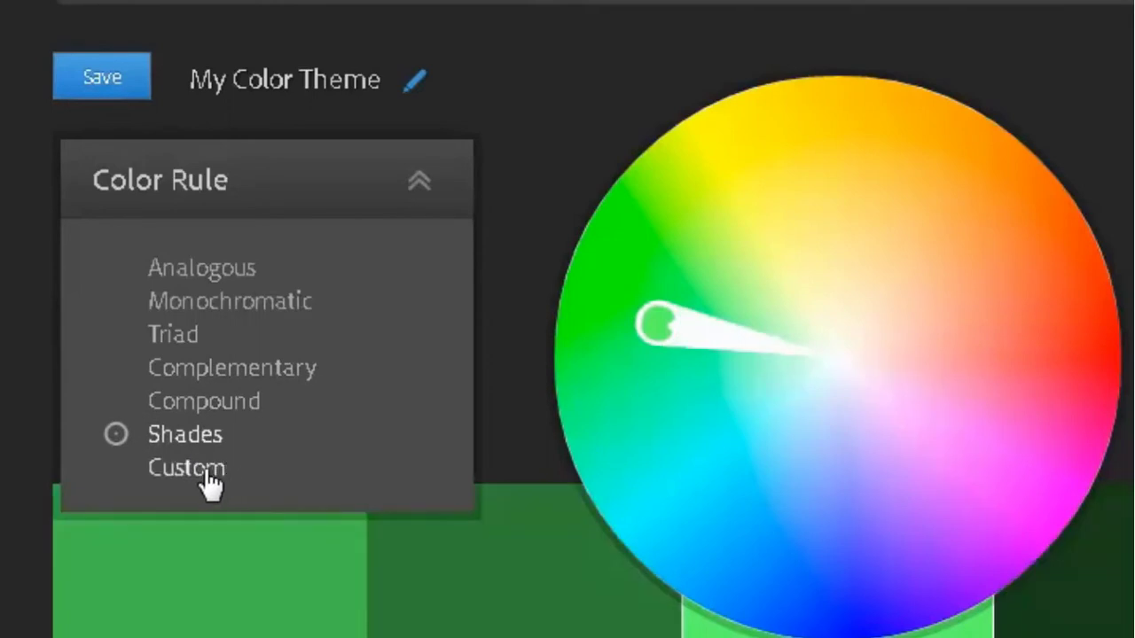
# Step: Switch to the Custom rule and place swatches at pale yellow, light blue, dark brown and olive
pyautogui.click(206, 473)
pyautogui.moveTo(656, 324); pyautogui.dragTo(858, 232)
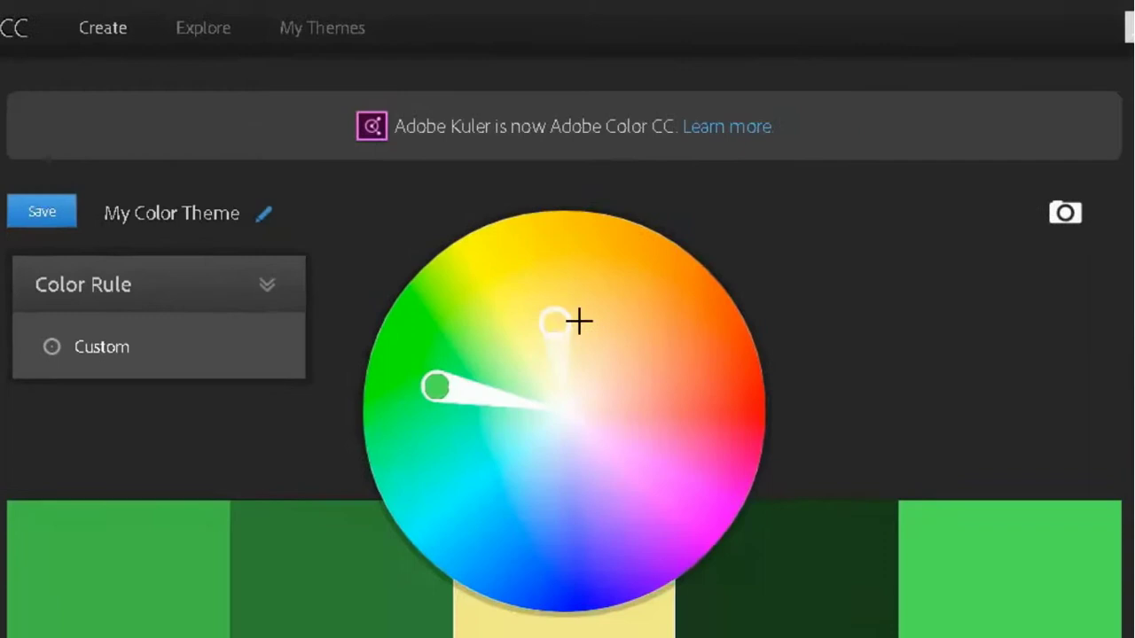
pyautogui.moveTo(579, 322); pyautogui.dragTo(620, 321)
pyautogui.moveTo(435, 388); pyautogui.dragTo(559, 504)
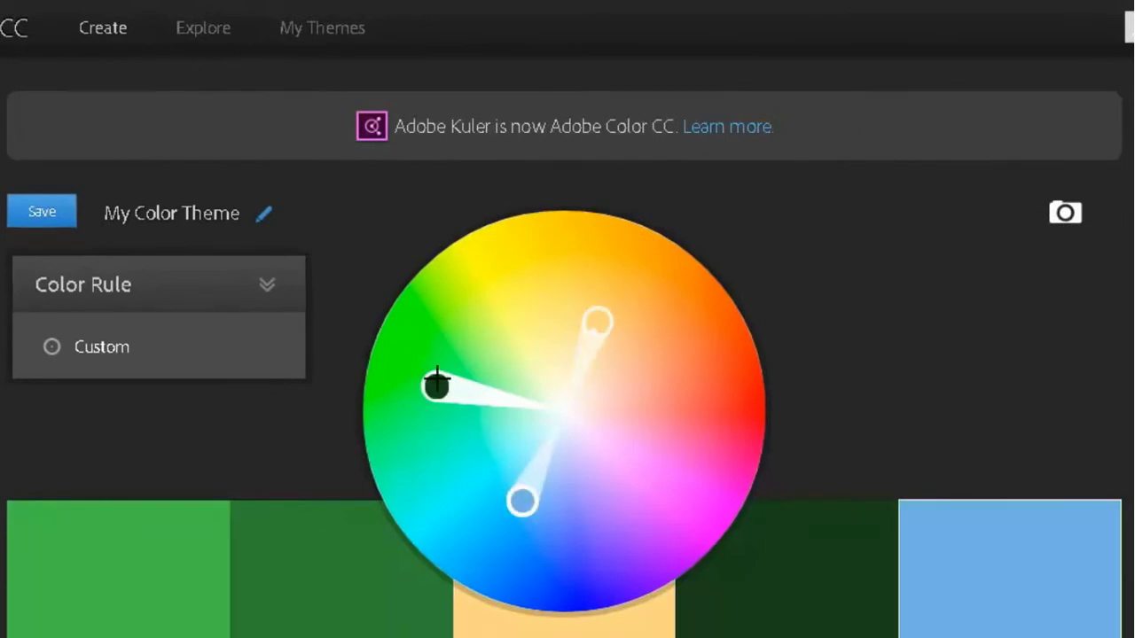
pyautogui.moveTo(436, 383); pyautogui.dragTo(686, 398)
pyautogui.moveTo(431, 384); pyautogui.dragTo(501, 282)
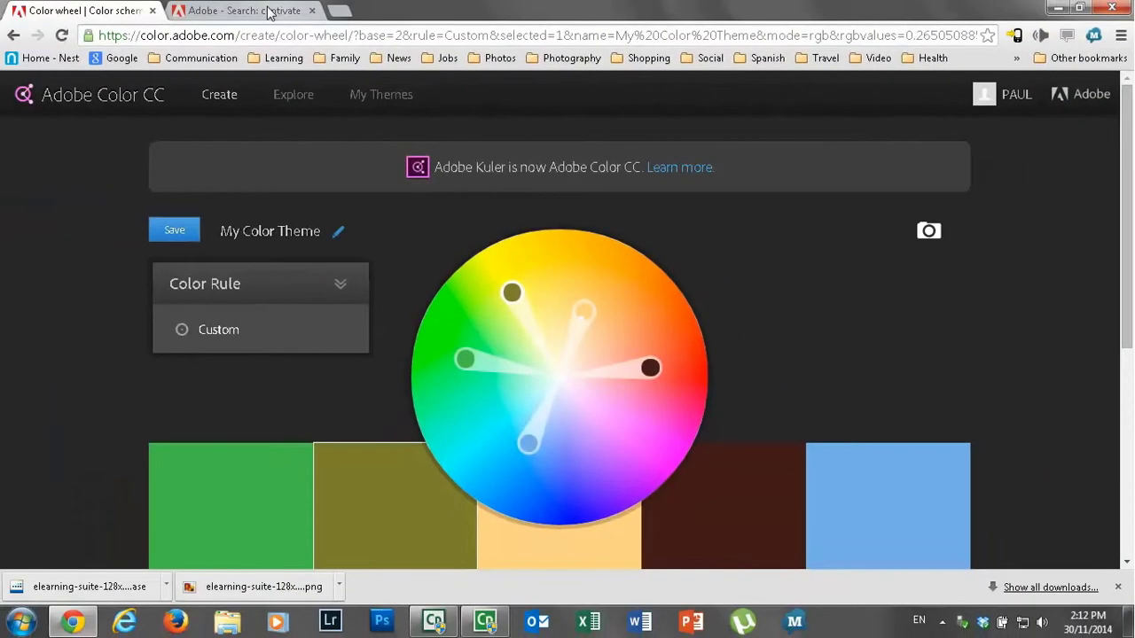
# Step: Save the eLearning Suite logo image from the Adobe search results to disk
pyautogui.click(270, 14)
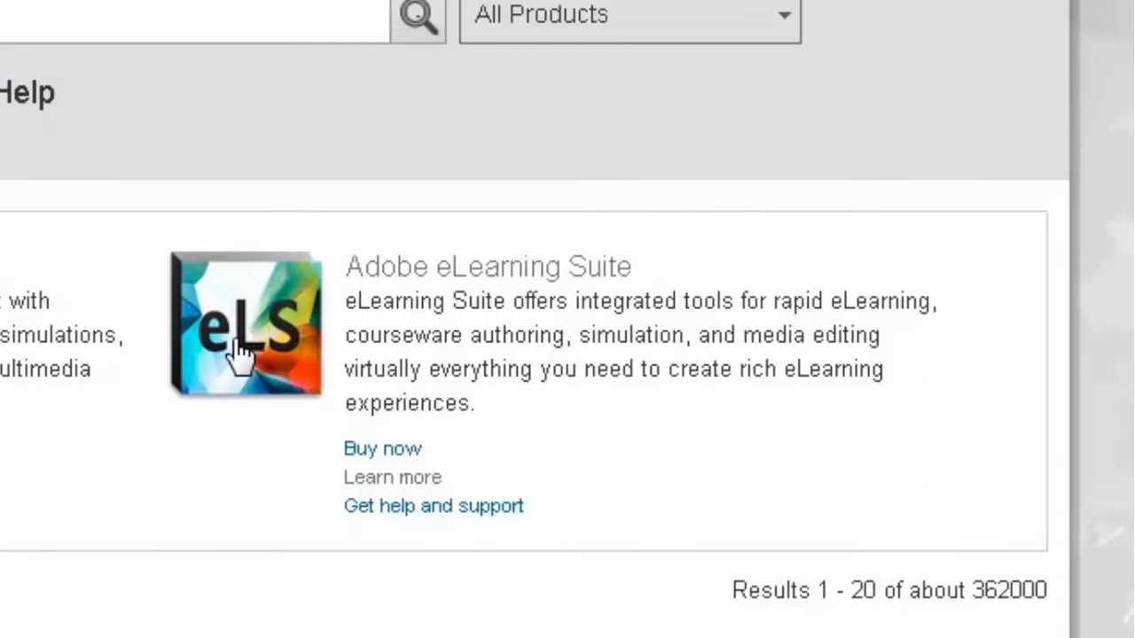
pyautogui.rightClick(236, 342)
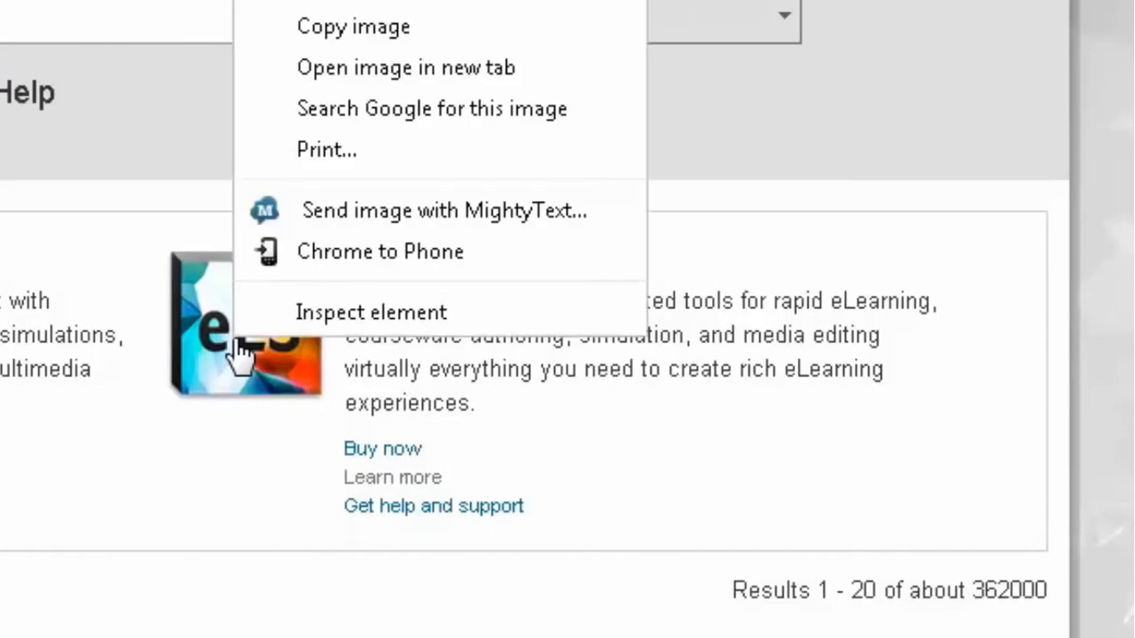
pyautogui.click(233, 446)
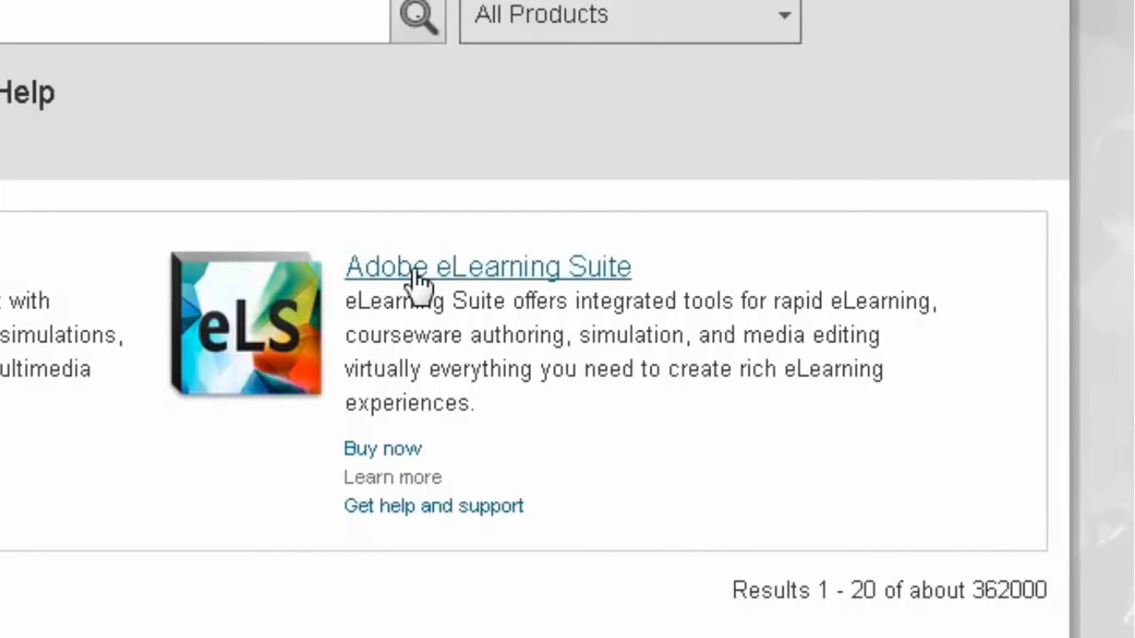
pyautogui.rightClick(245, 348)
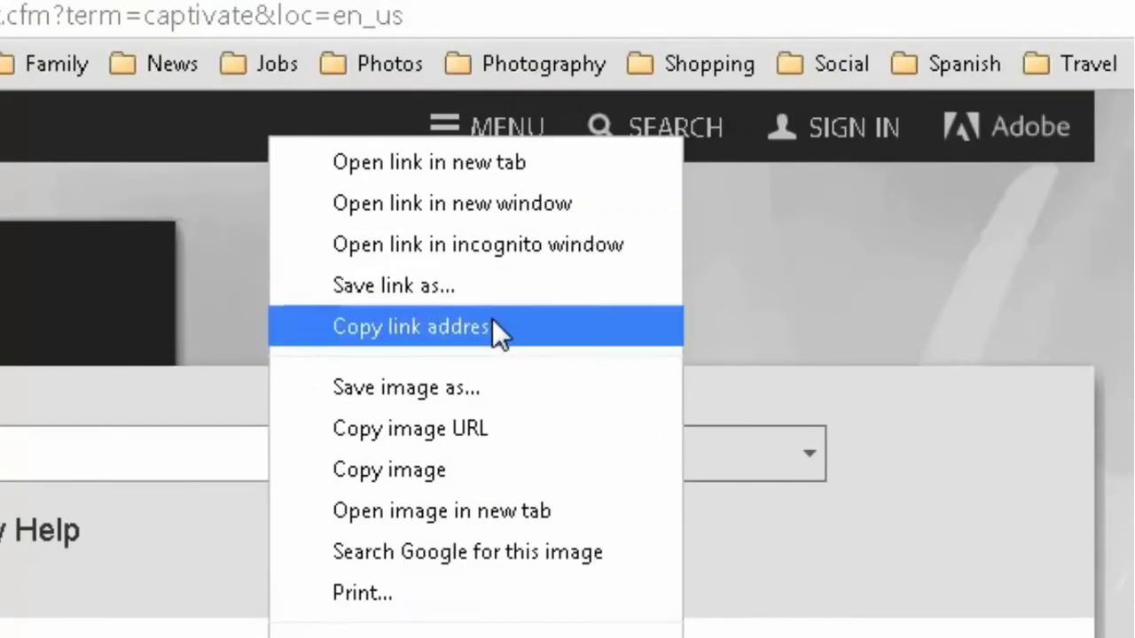
pyautogui.click(475, 387)
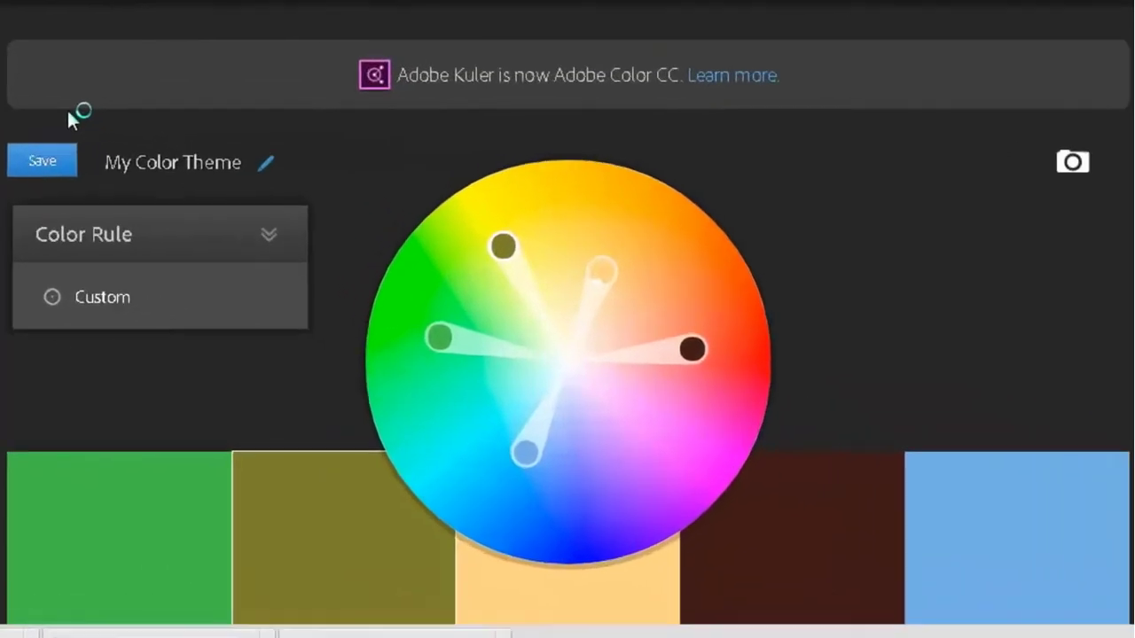
# Step: Build a theme from the image elearning-suite-128x128 (1).png
pyautogui.click(1076, 165)
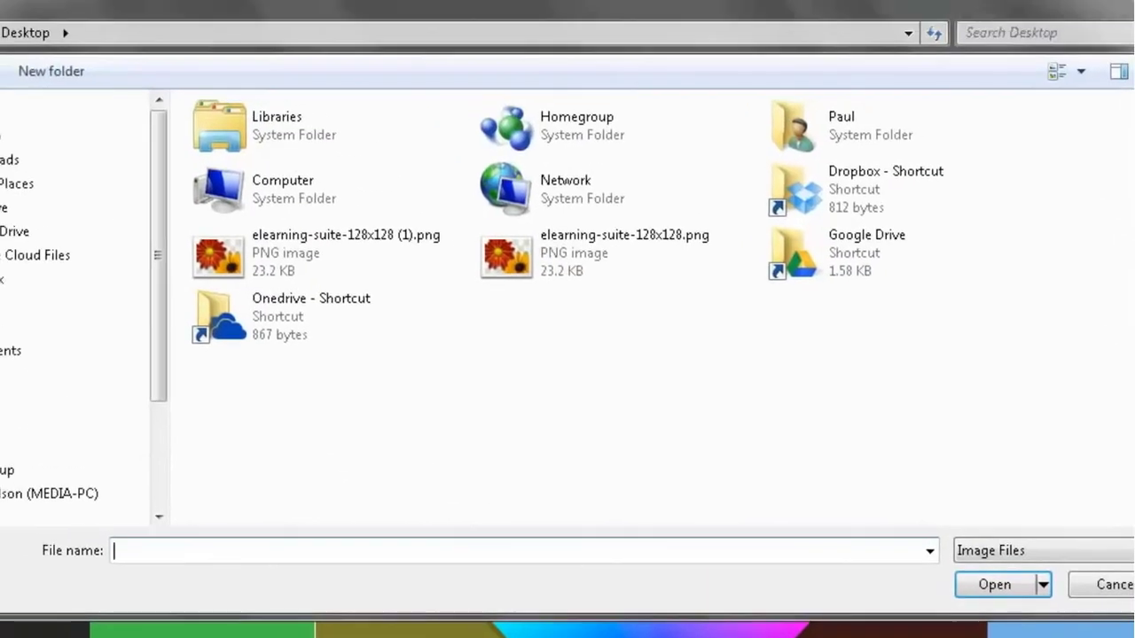
pyautogui.click(264, 275)
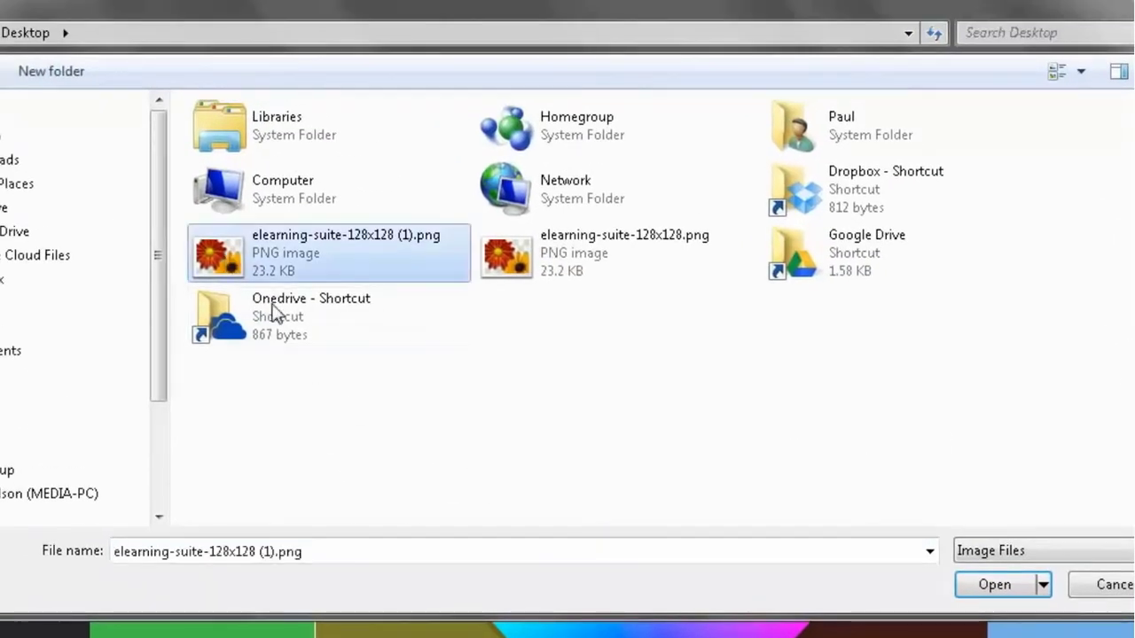
pyautogui.click(1004, 598)
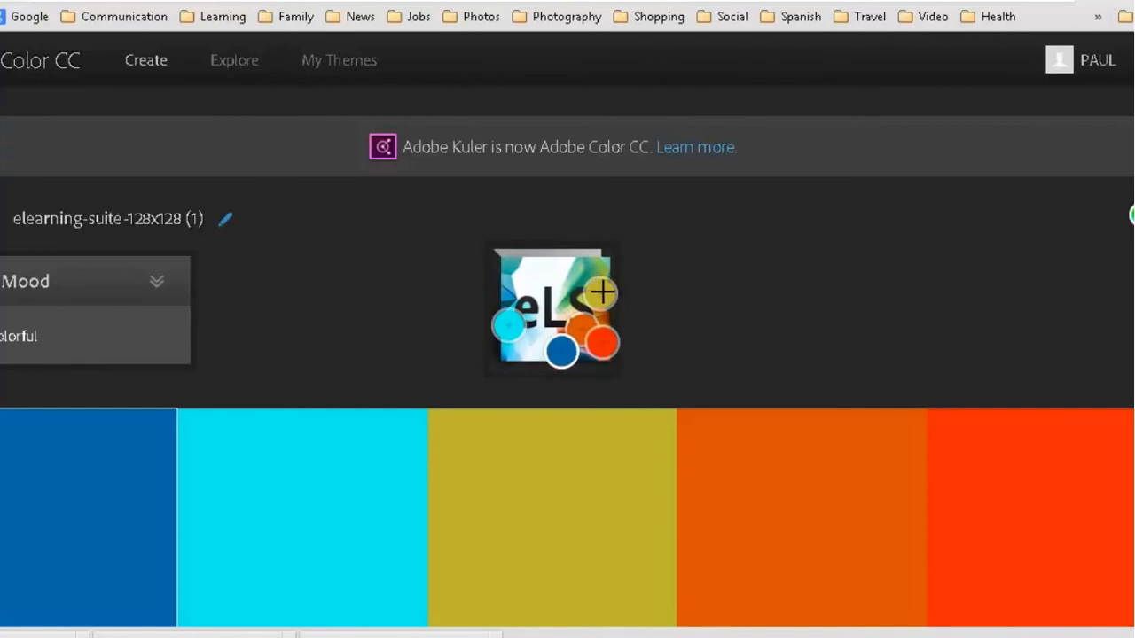
# Step: Move the third colour picker onto the logo's teal green area
pyautogui.moveTo(602, 292); pyautogui.dragTo(587, 274)
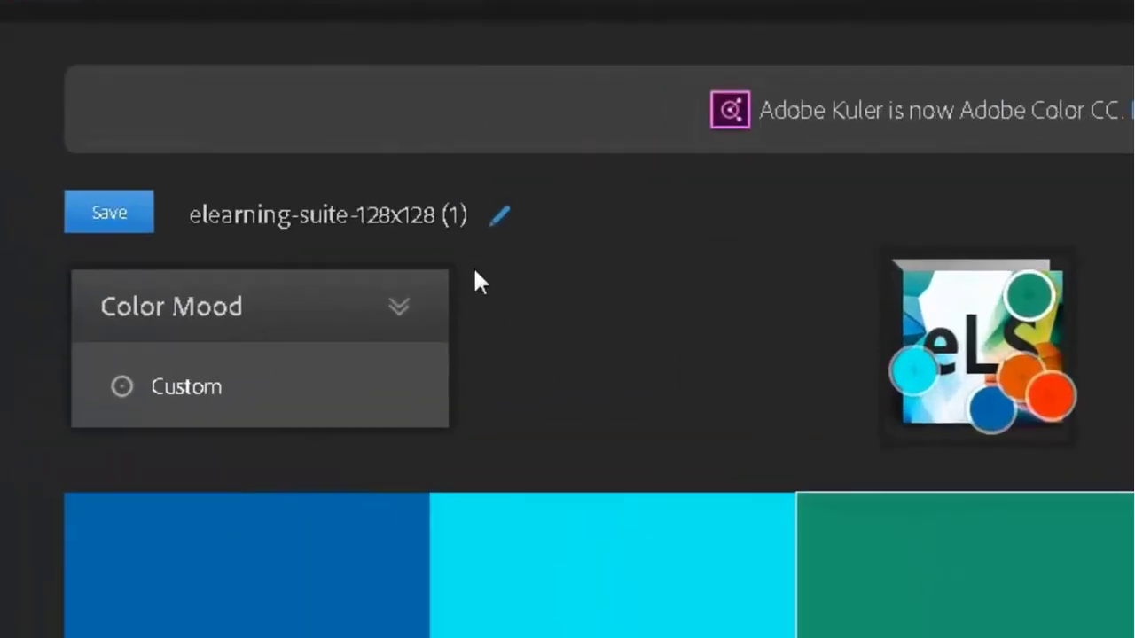
# Step: Save the theme and post the comment 'eLearning Suite Logo Colors' on it
pyautogui.click(106, 220)
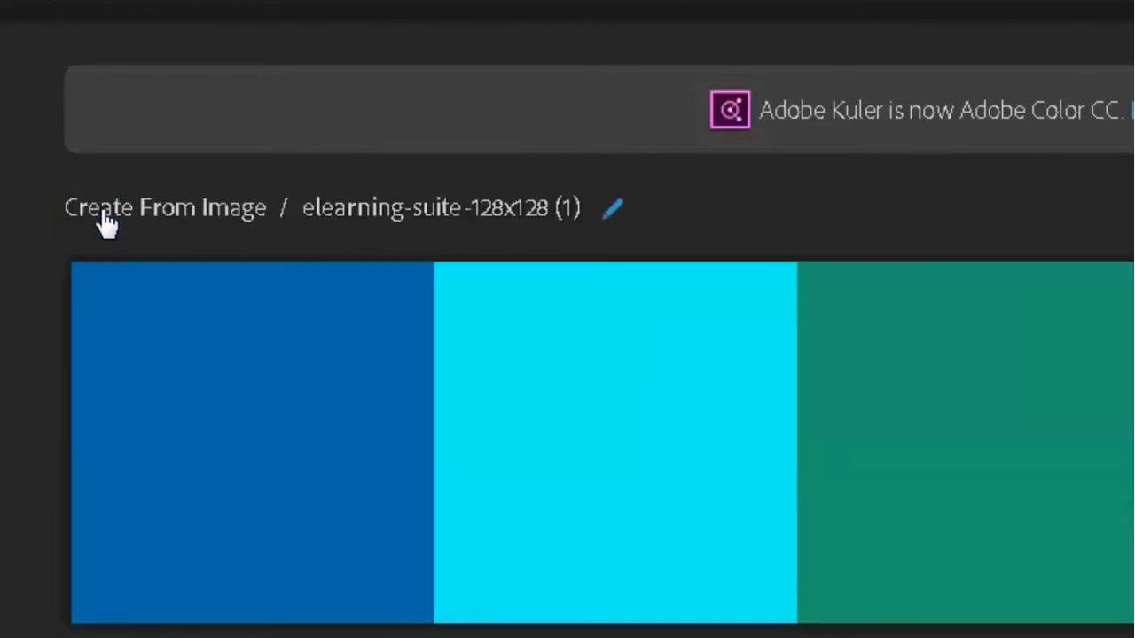
pyautogui.scroll(-2, 692, 335)
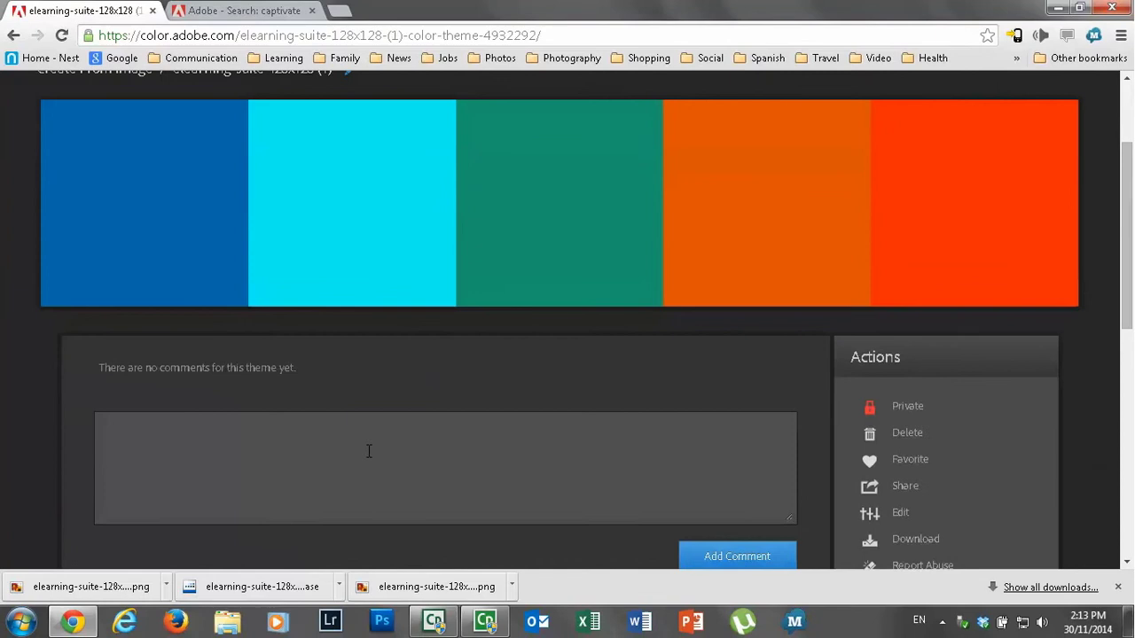
pyautogui.write('Learning Suite Logo Colors')
pyautogui.scroll(-1, 369, 451)
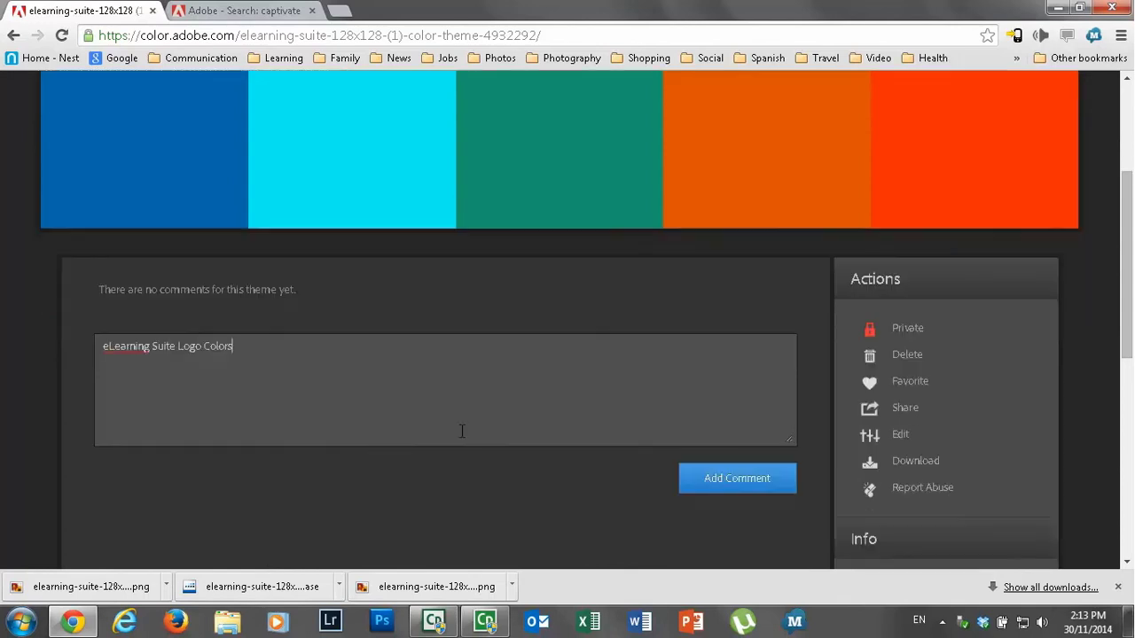
pyautogui.click(719, 488)
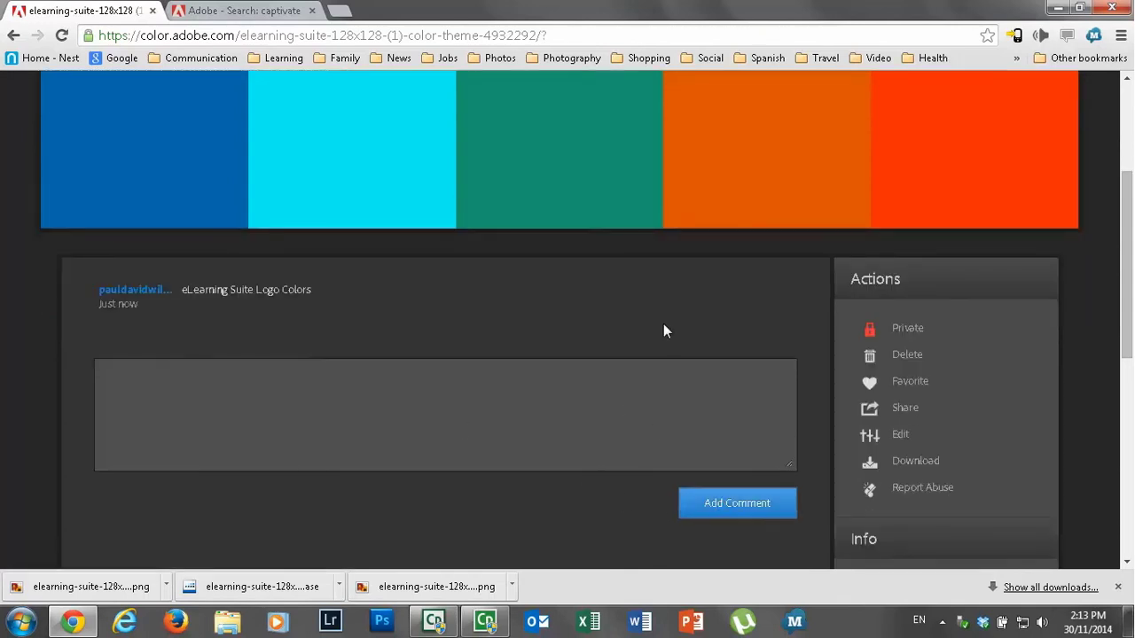
pyautogui.scroll(3, 664, 331)
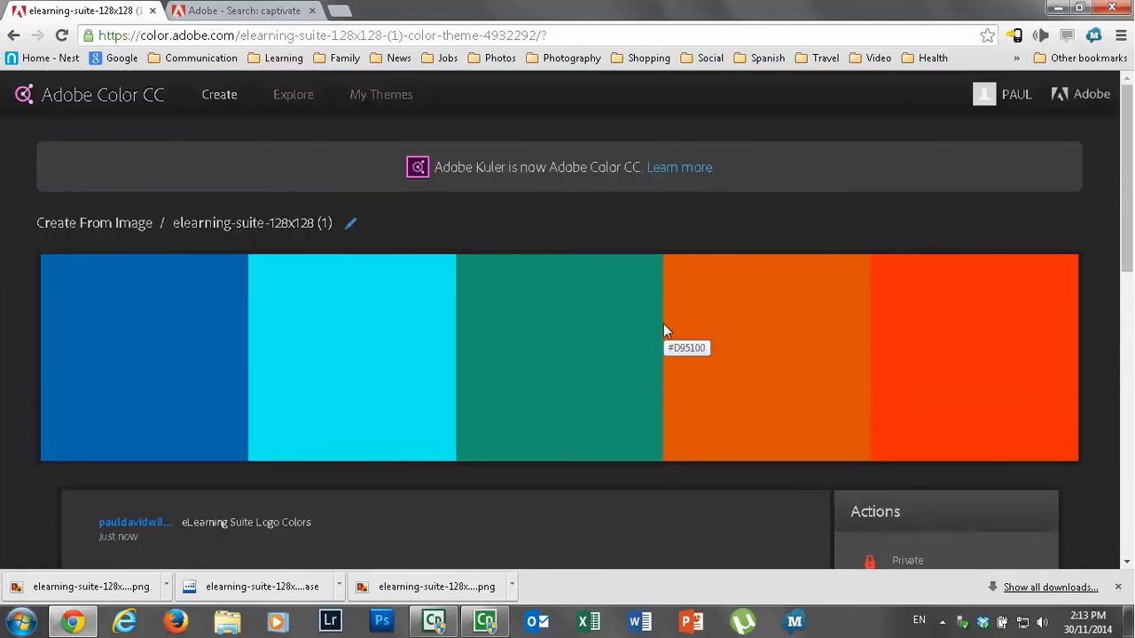
pyautogui.scroll(-2, 663, 330)
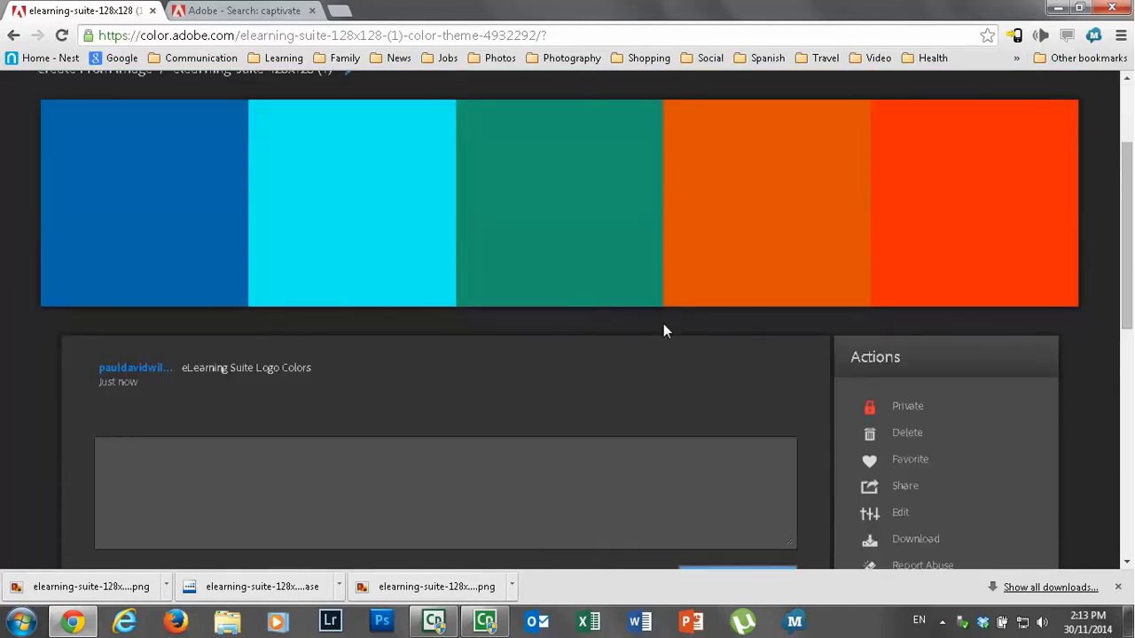
pyautogui.scroll(-1, 664, 330)
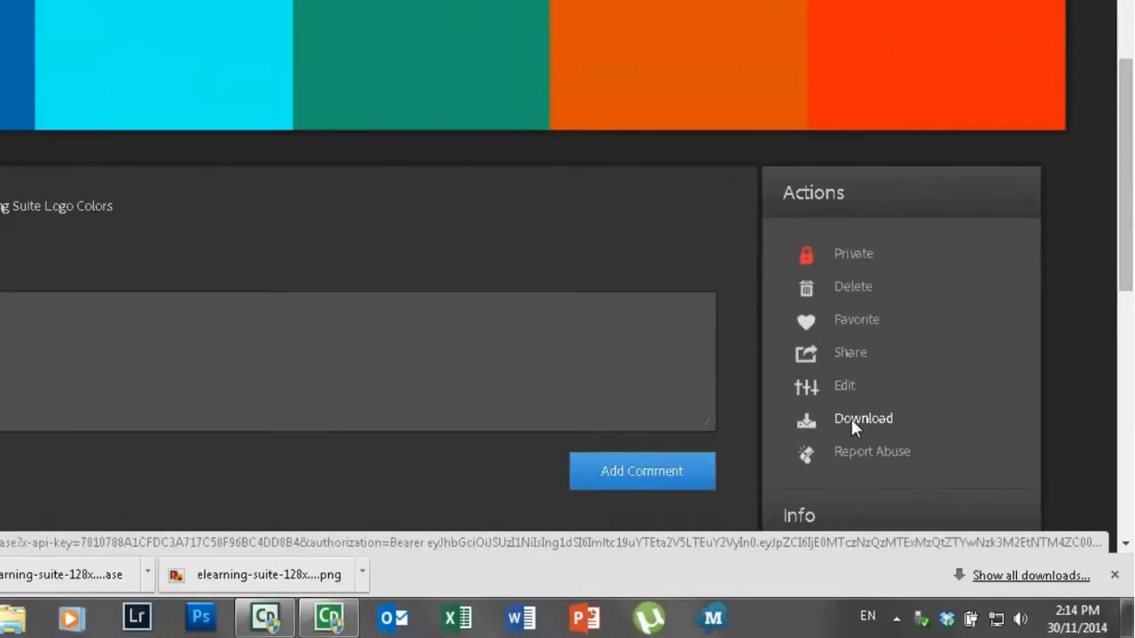
# Step: Download the theme as ASE, overwriting elearning-suite-128x128.ase on the Desktop
pyautogui.click(780, 372)
pyautogui.click(160, 211)
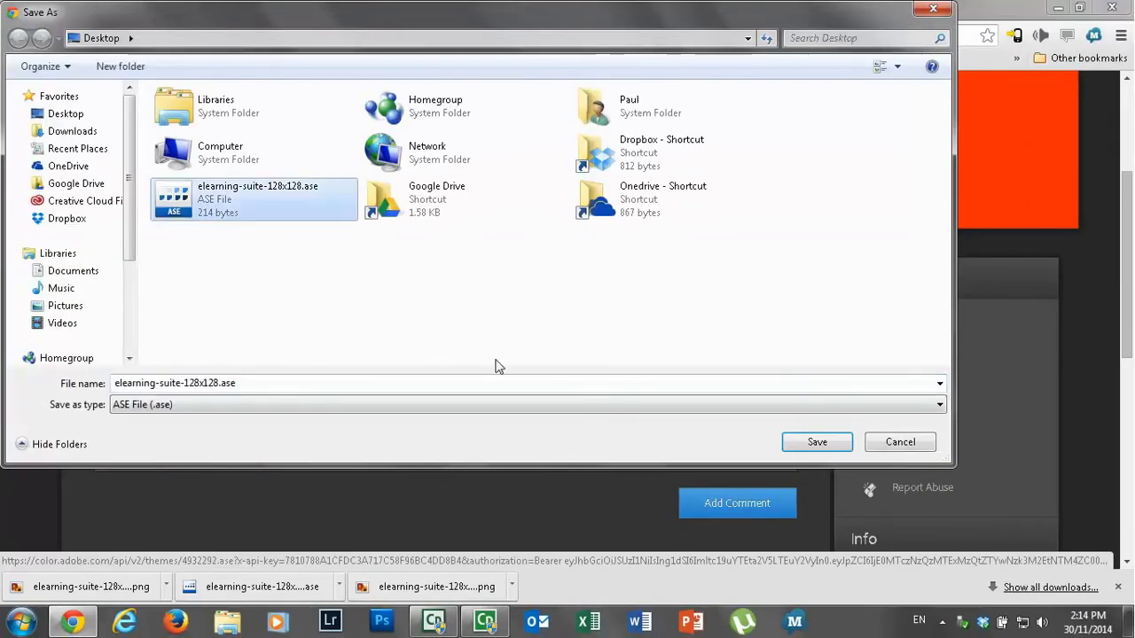
pyautogui.click(815, 440)
pyautogui.click(611, 316)
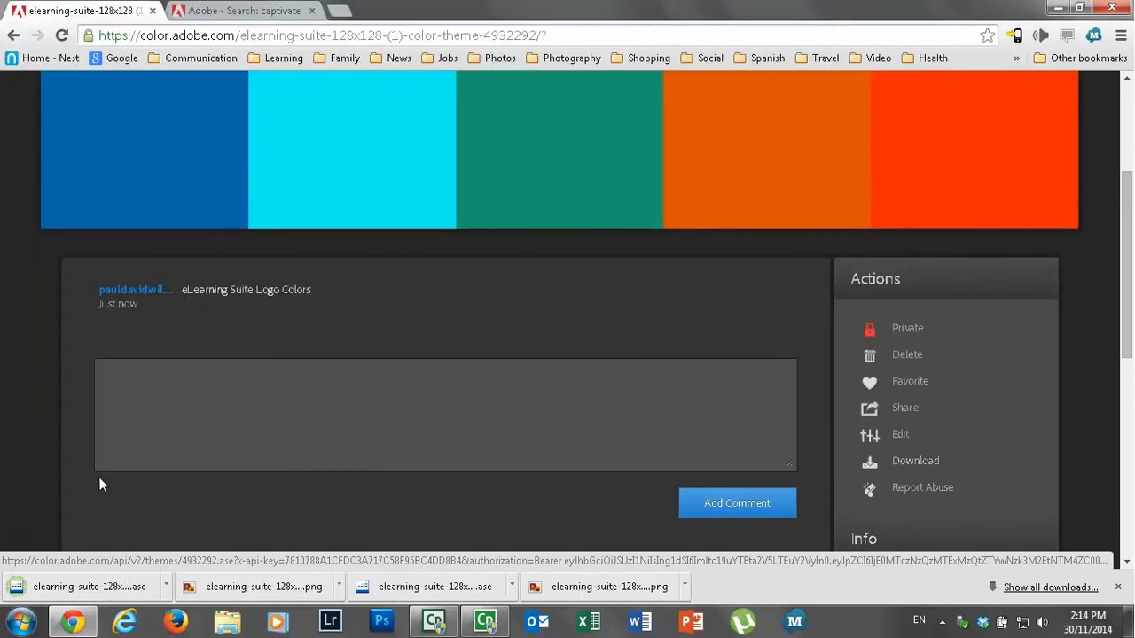
# Step: Draw a rectangle beside the subtitle on the untitled2.cptx slide
pyautogui.click(485, 626)
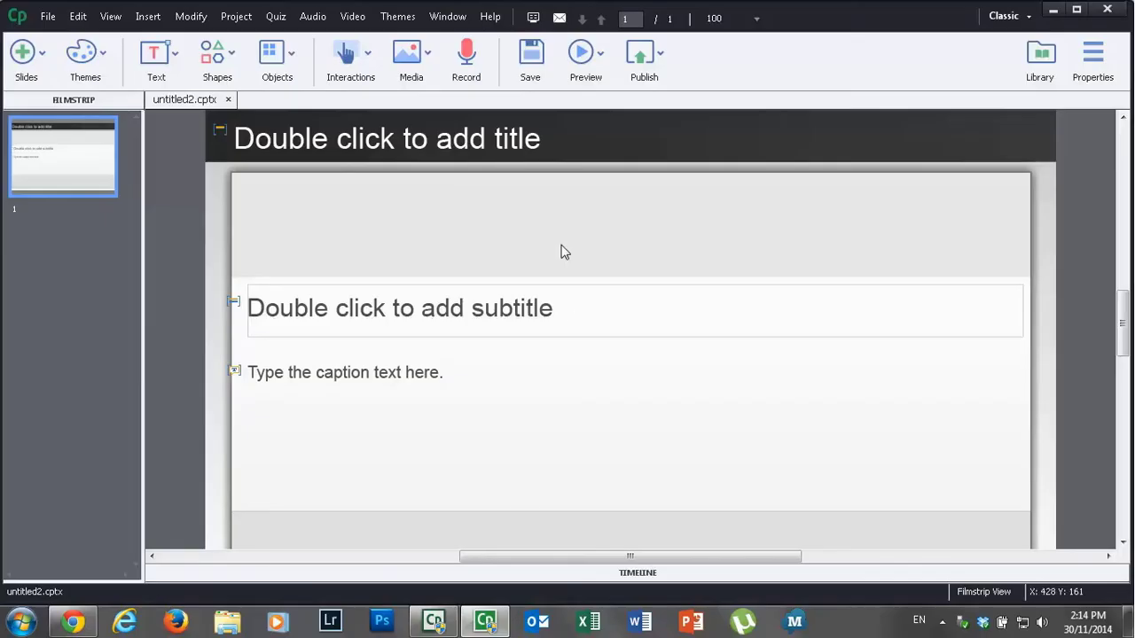
pyautogui.click(225, 57)
pyautogui.click(319, 174)
pyautogui.moveTo(631, 284); pyautogui.dragTo(819, 393)
# Step: Set the rectangle's fill type to Solid and show the fill colour swatches
pyautogui.click(1090, 71)
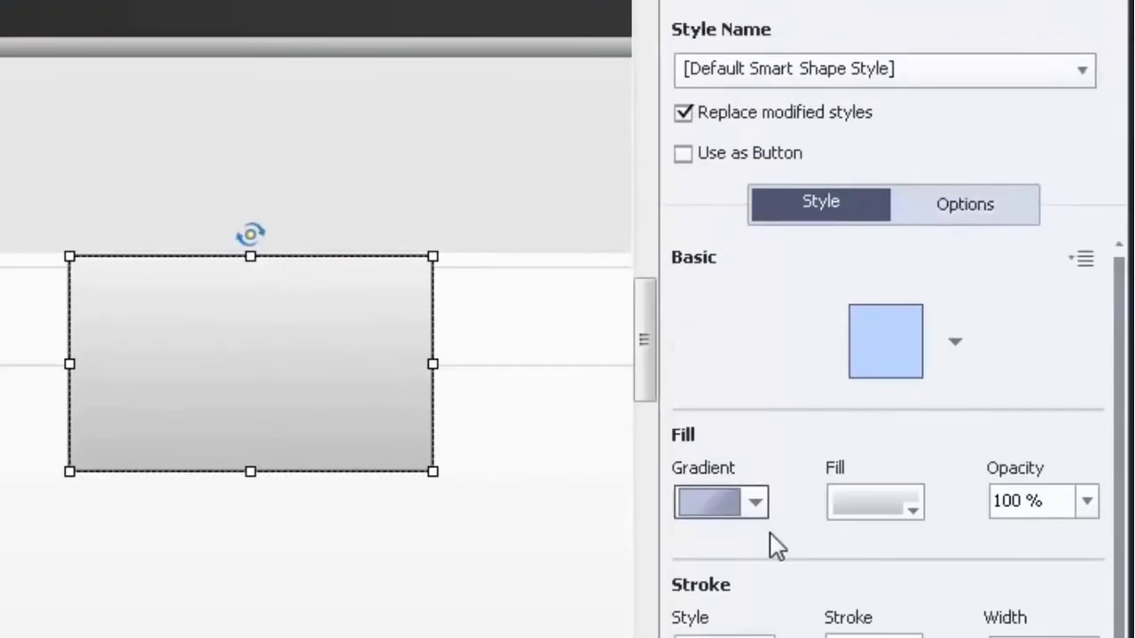
pyautogui.click(728, 507)
pyautogui.click(687, 557)
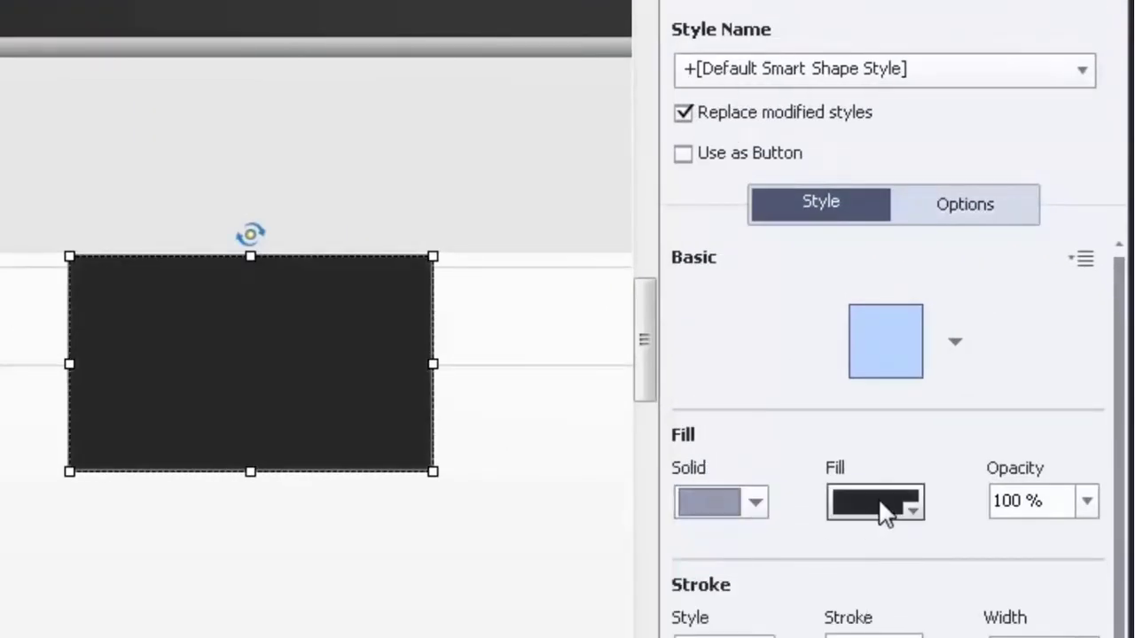
pyautogui.click(885, 507)
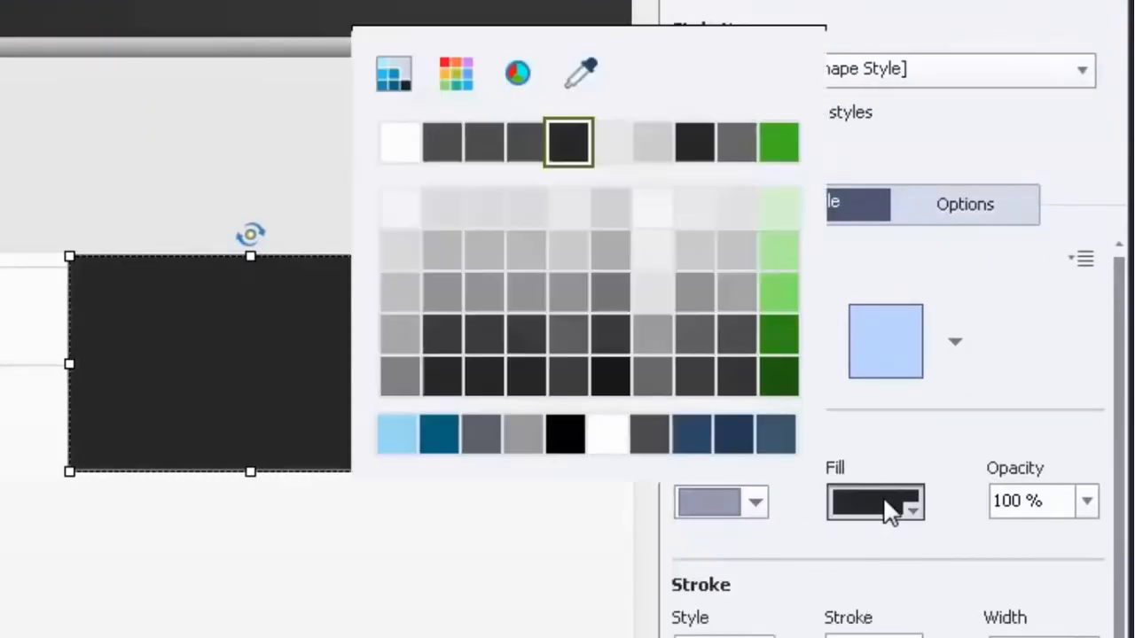
pyautogui.click(467, 81)
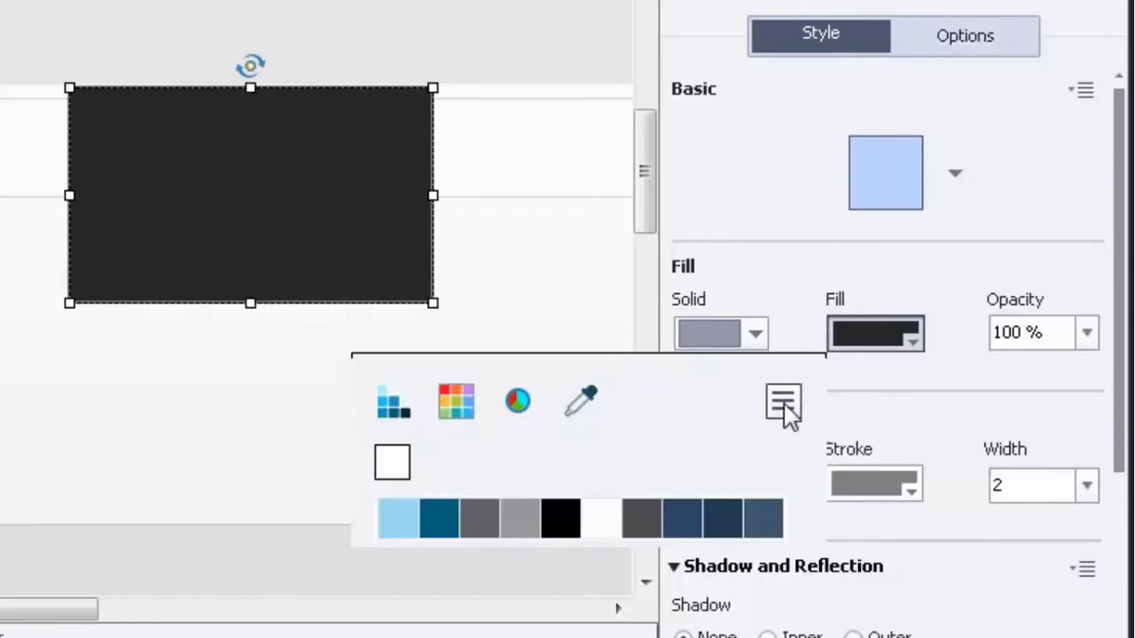
# Step: Load elearning-suite-128x128.ase from the Desktop into the Swatch Manager
pyautogui.click(783, 404)
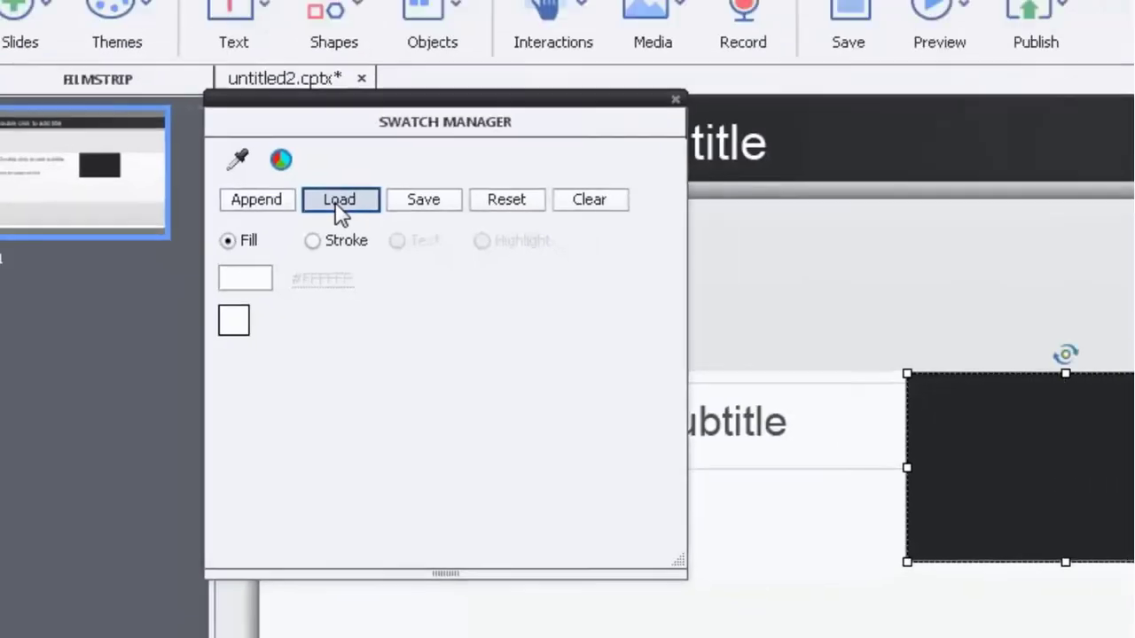
pyautogui.click(374, 182)
pyautogui.click(39, 151)
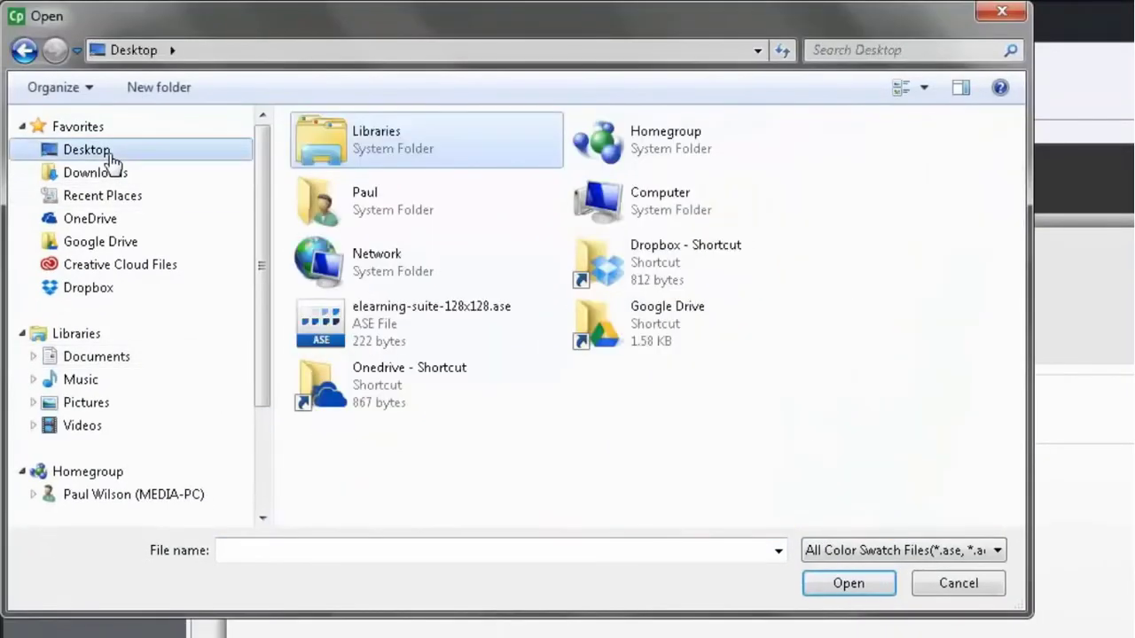
pyautogui.click(346, 328)
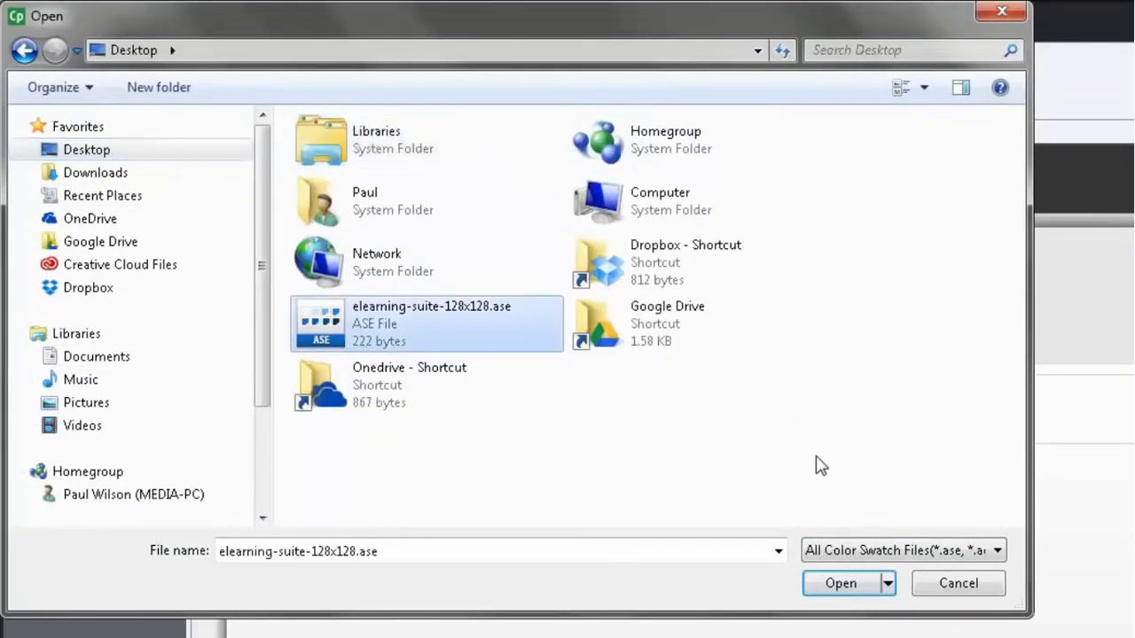
pyautogui.click(841, 584)
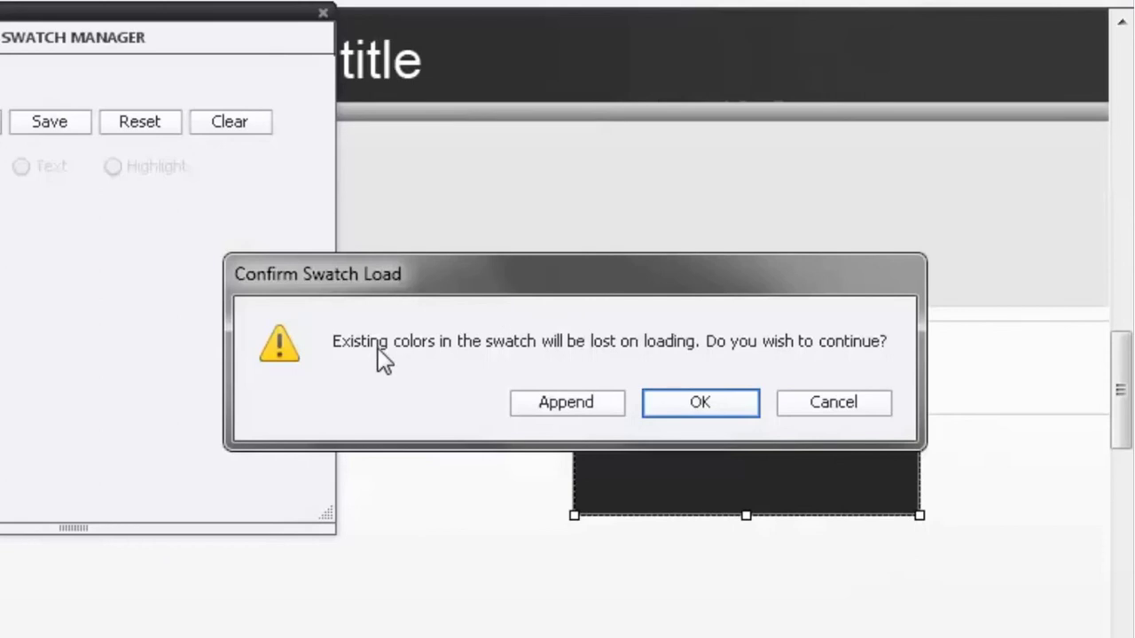
pyautogui.click(721, 401)
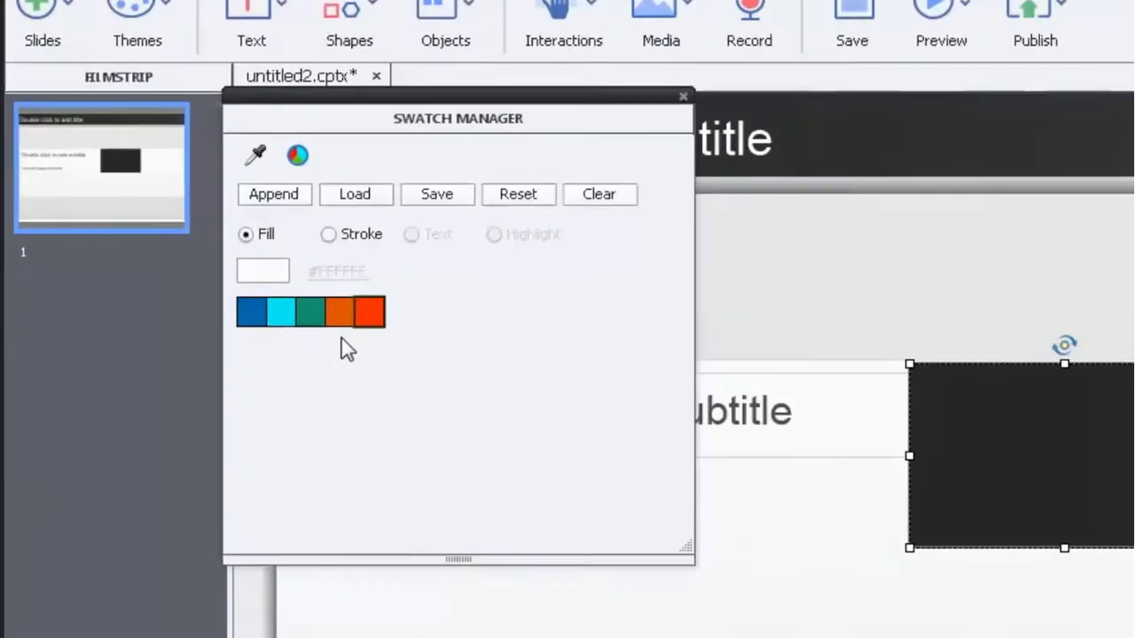
pyautogui.click(94, 256)
pyautogui.click(329, 342)
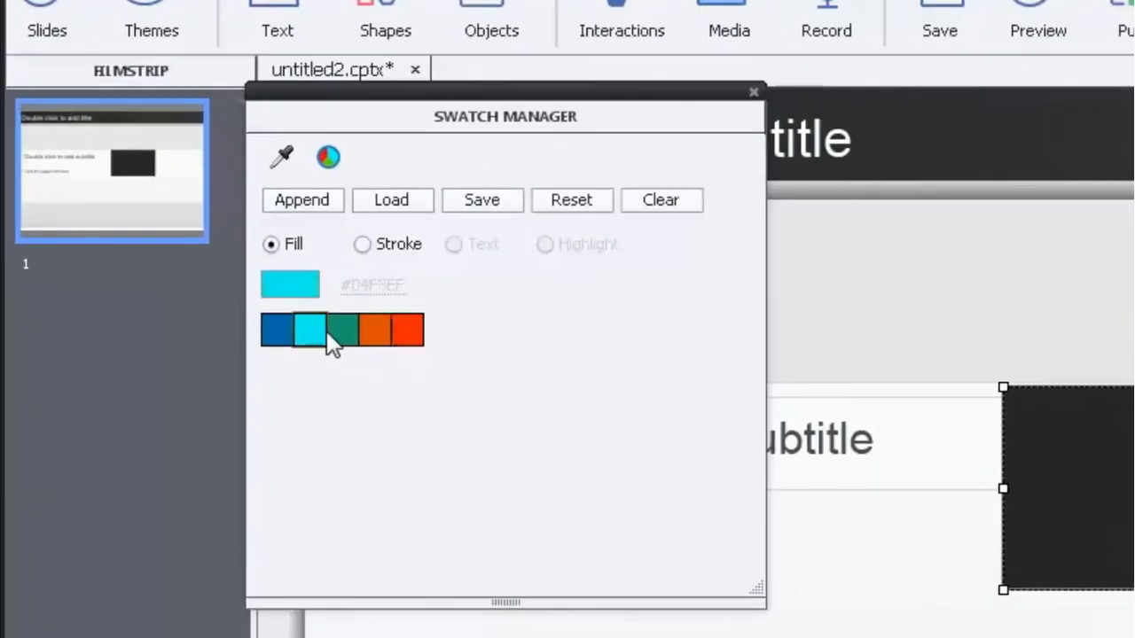
pyautogui.click(279, 335)
pyautogui.click(314, 342)
pyautogui.click(341, 346)
pyautogui.click(380, 342)
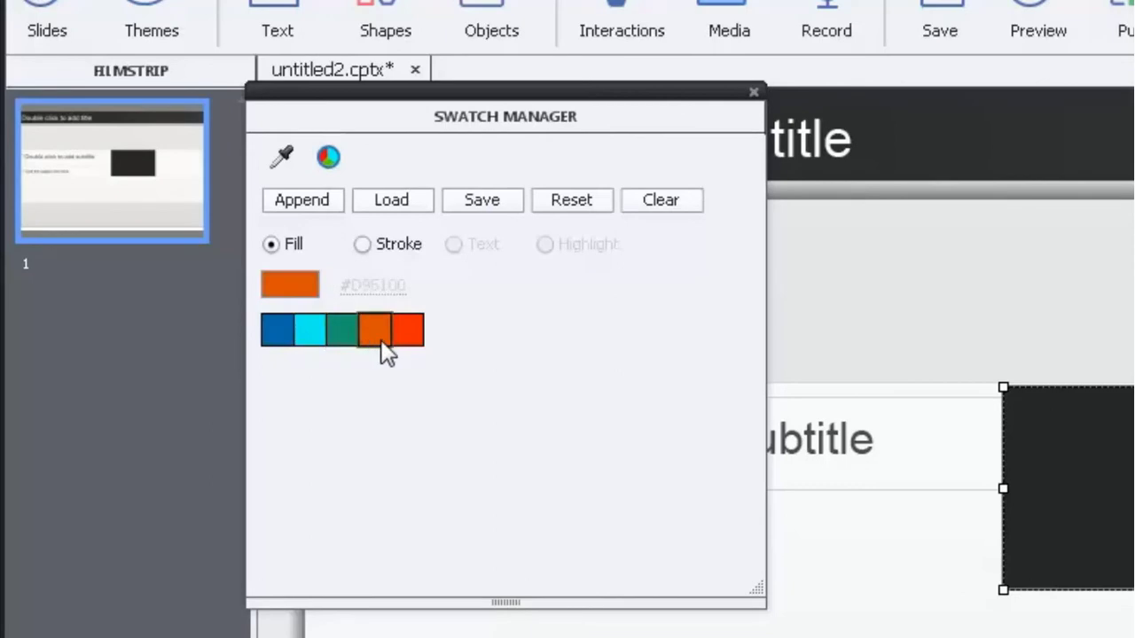
pyautogui.click(403, 349)
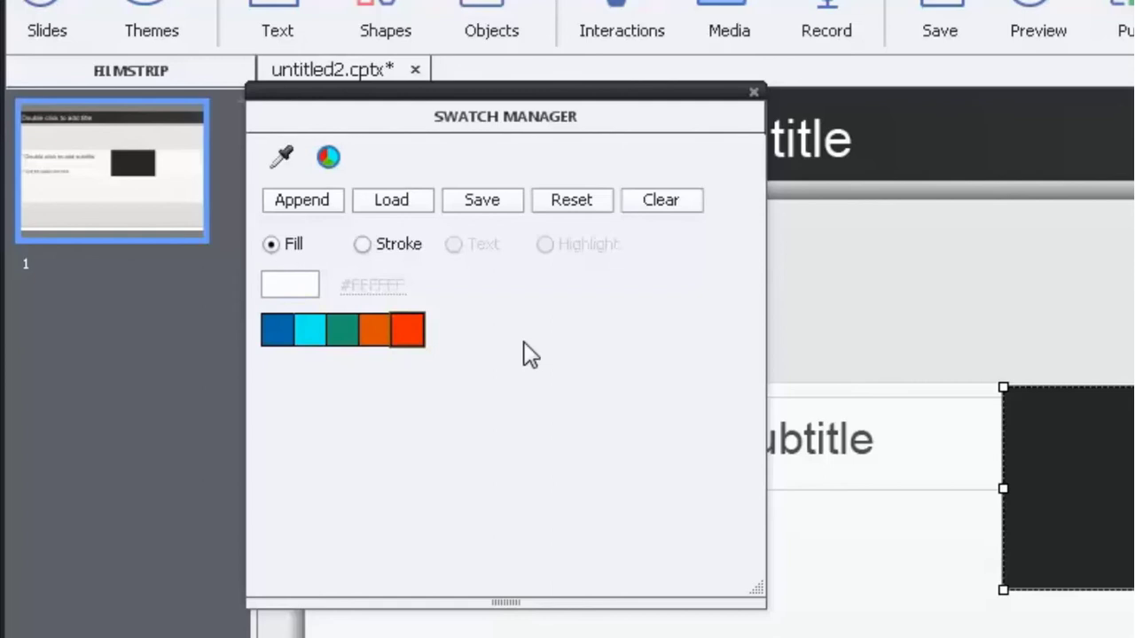
# Step: Close the Swatch Manager and fill the rectangle with the teal theme swatch
pyautogui.click(753, 93)
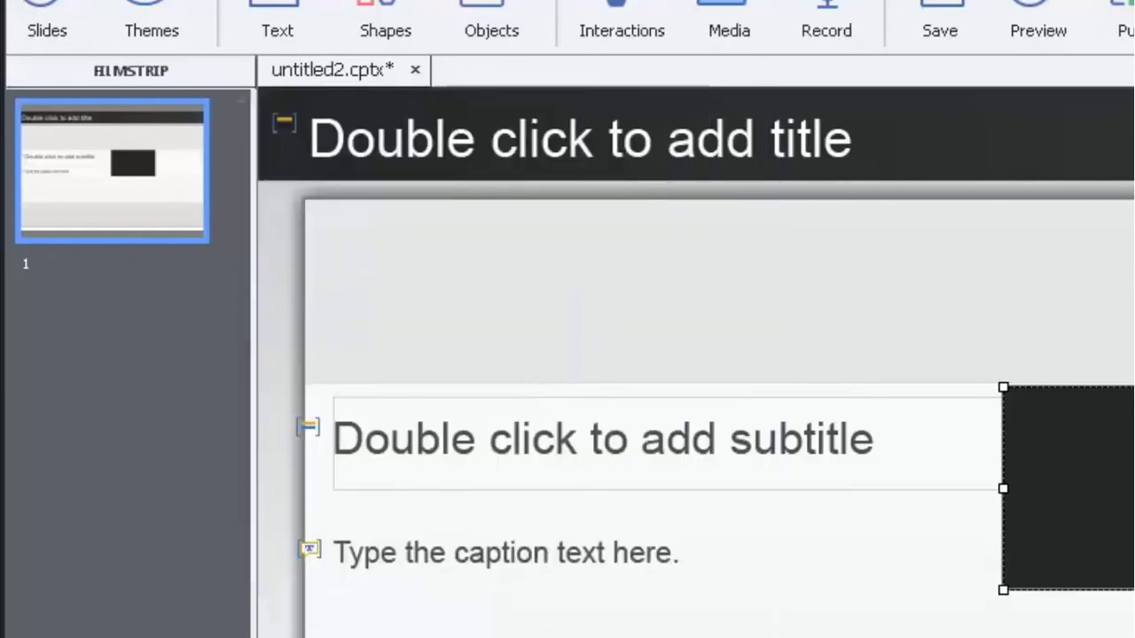
pyautogui.click(1011, 554)
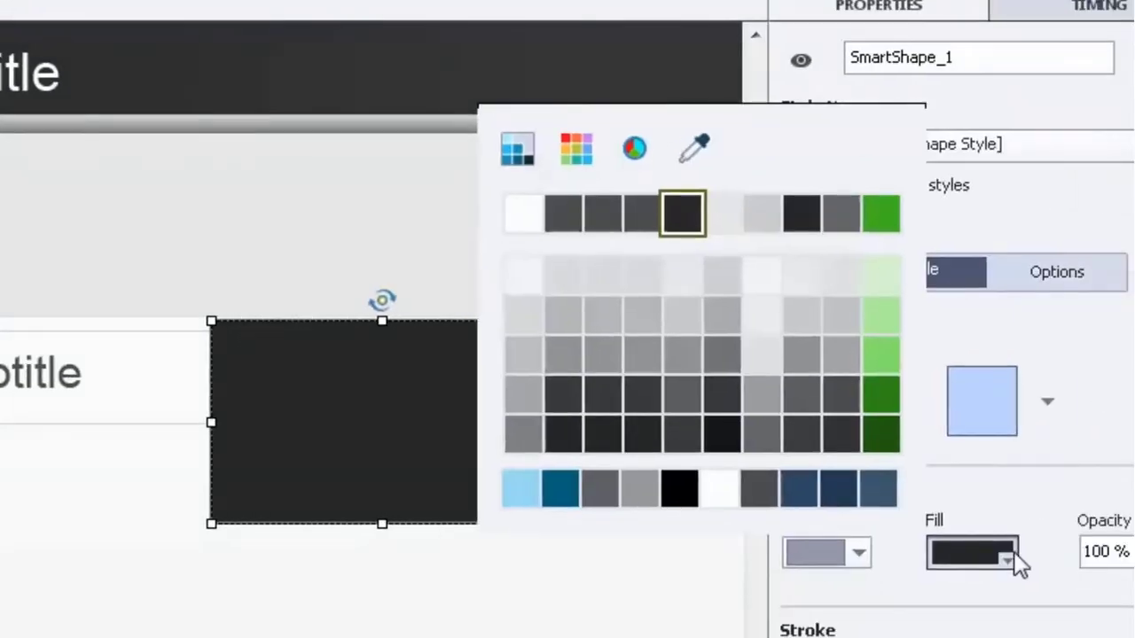
pyautogui.click(577, 149)
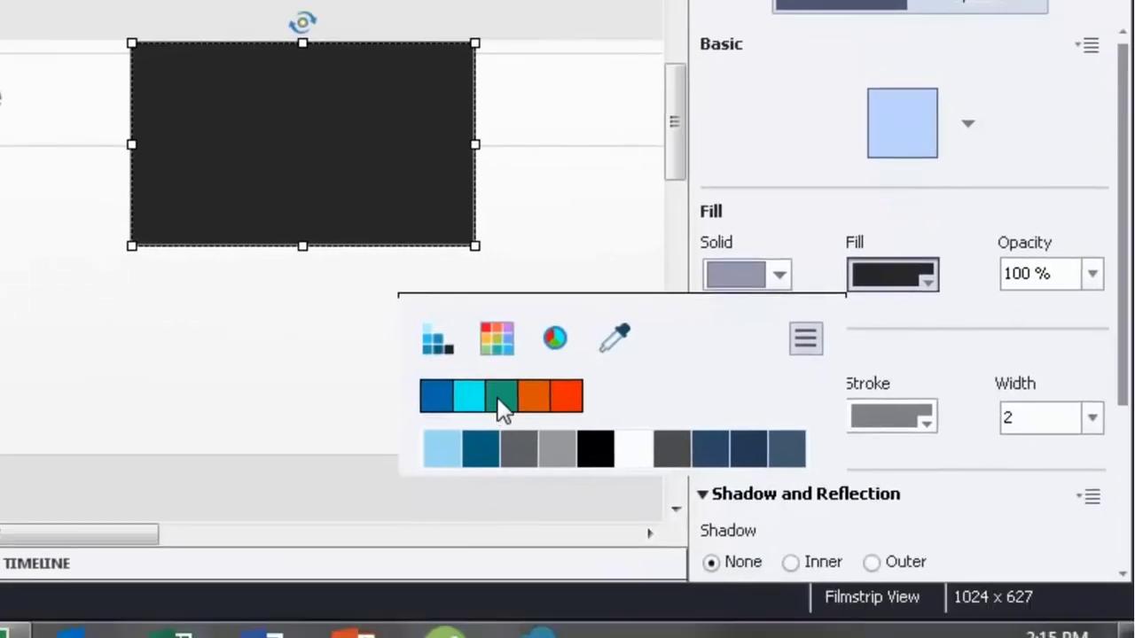
pyautogui.click(502, 396)
# Step: Move a copy of the teal rectangle down-left and fill it with the cyan swatch
pyautogui.click(17, 317)
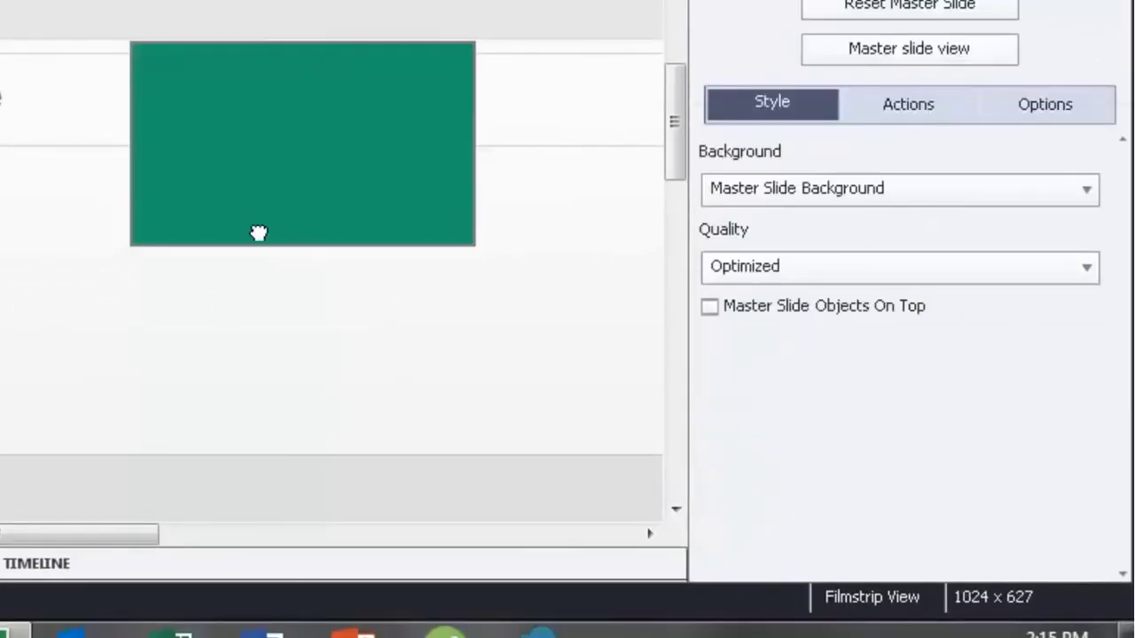
pyautogui.click(258, 232)
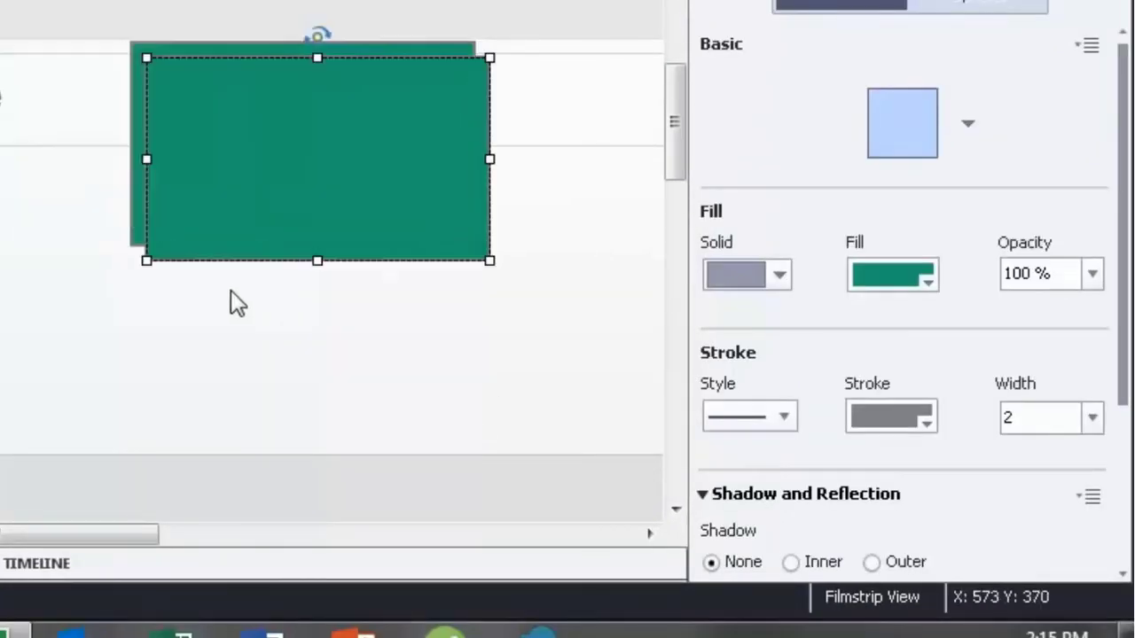
pyautogui.moveTo(152, 255); pyautogui.dragTo(4, 377)
pyautogui.click(944, 311)
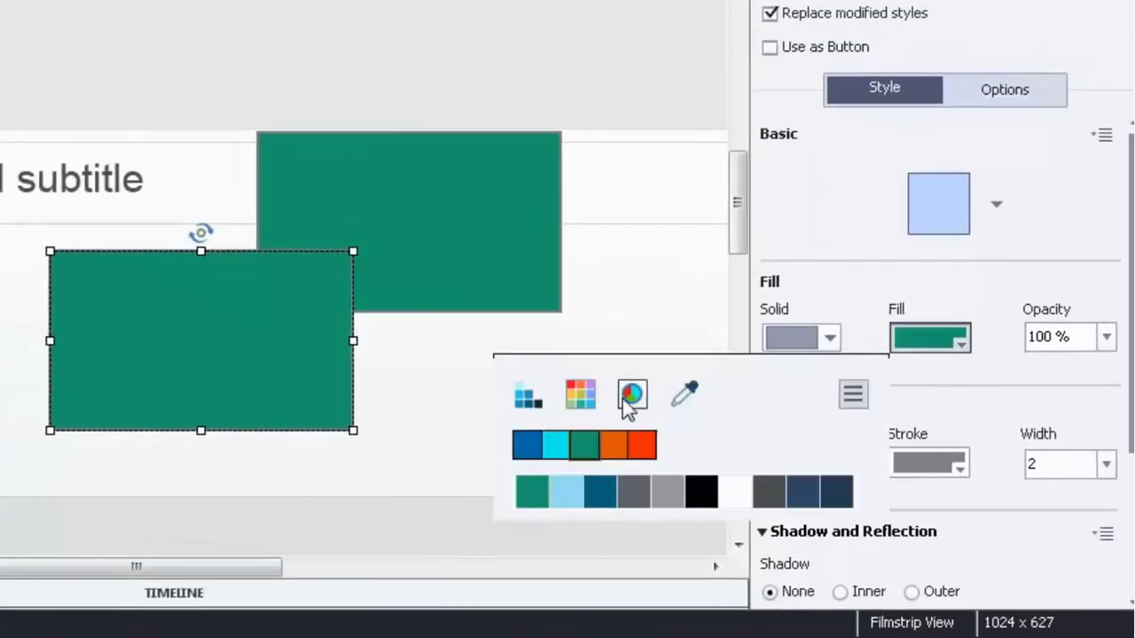
pyautogui.click(553, 445)
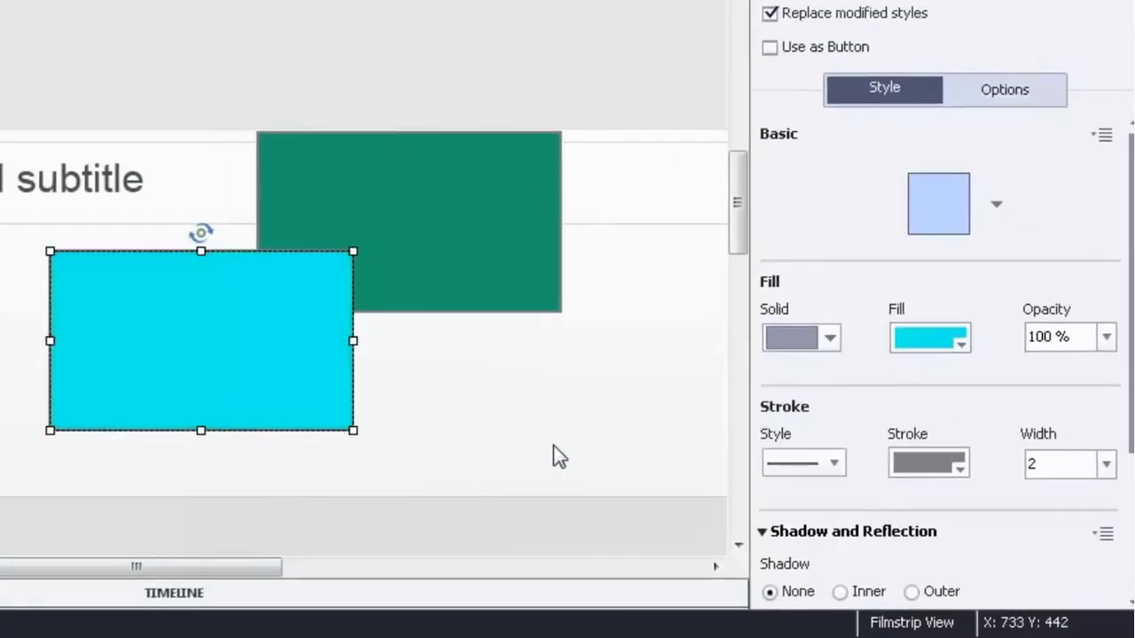
# Step: Duplicate the cyan rectangle, move it to the top left, and fill it dark blue
pyautogui.click(430, 418)
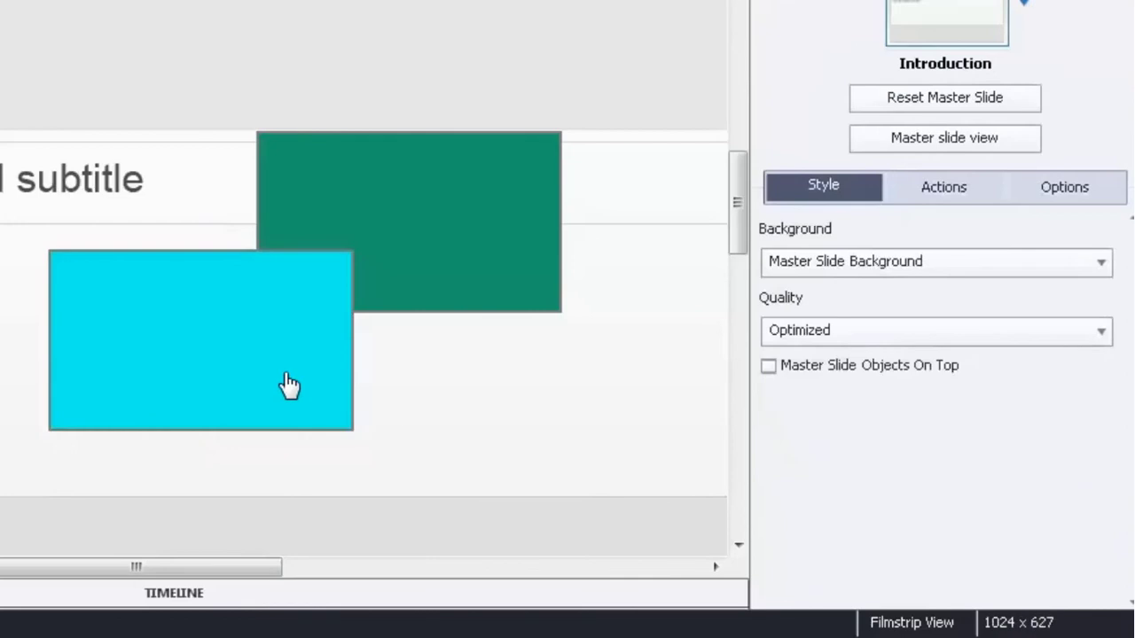
pyautogui.click(284, 375)
pyautogui.hotkey('ctrl', 'd')
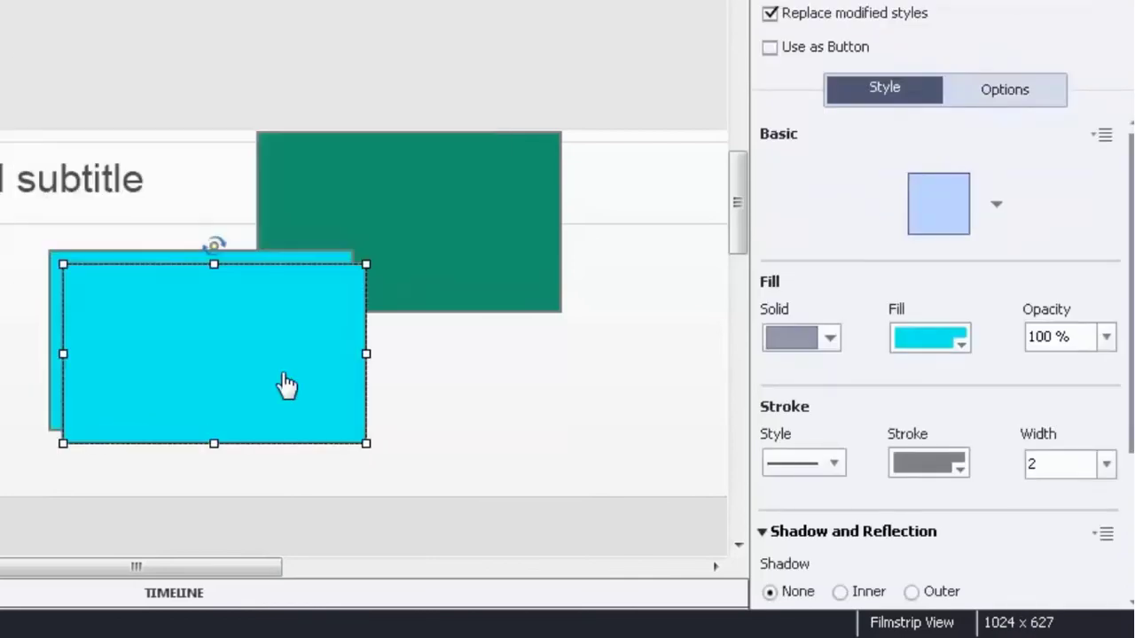
pyautogui.moveTo(213, 354); pyautogui.dragTo(115, 146)
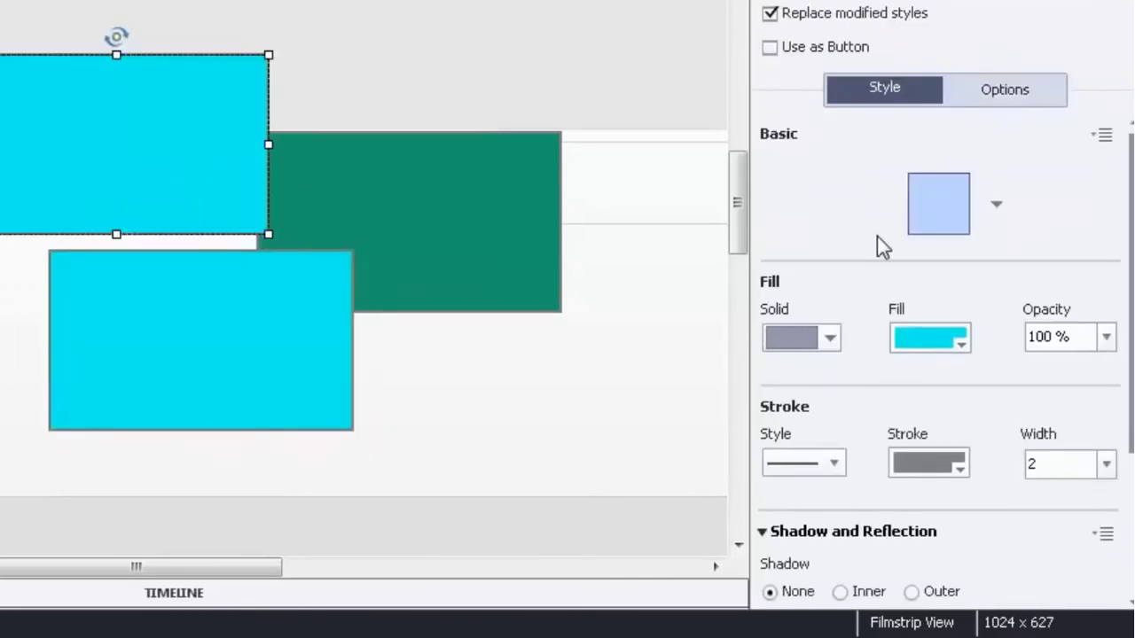
pyautogui.click(521, 452)
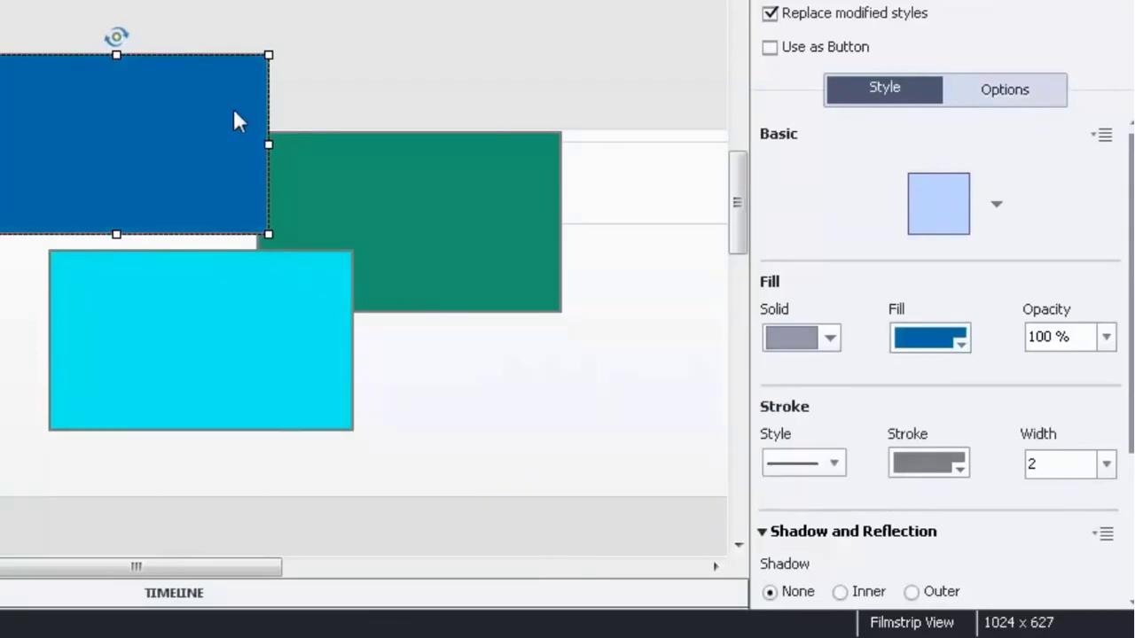
# Step: Duplicate the blue rectangle, move it up-right, and fill it with the red-orange swatch
pyautogui.hotkey('ctrl', 'd')
pyautogui.moveTo(195, 151); pyautogui.dragTo(381, 42)
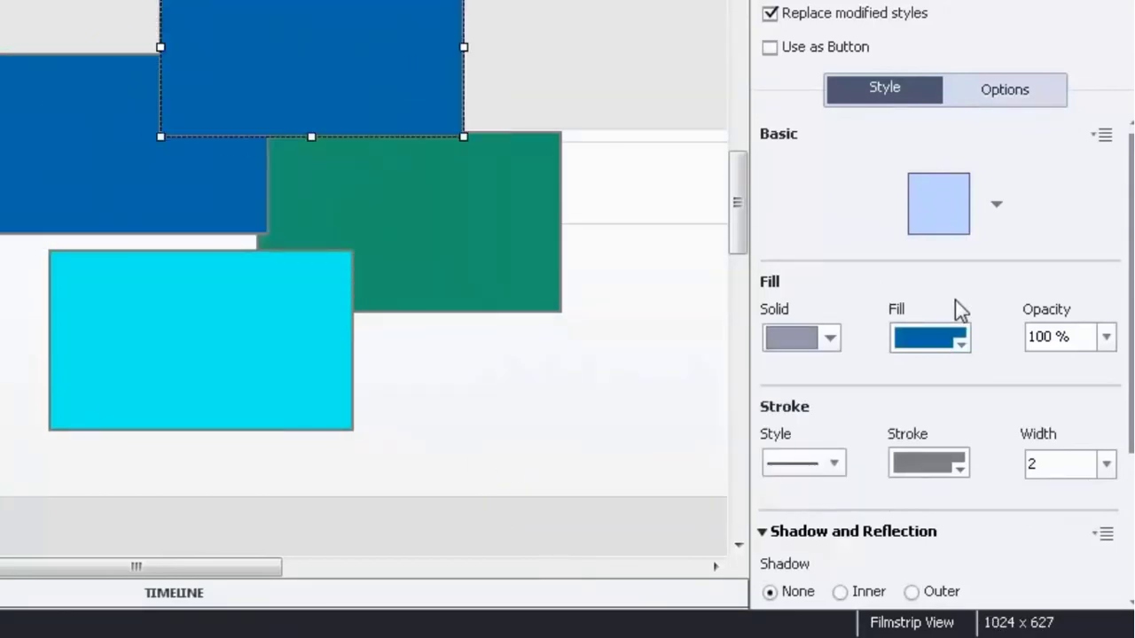
pyautogui.click(959, 343)
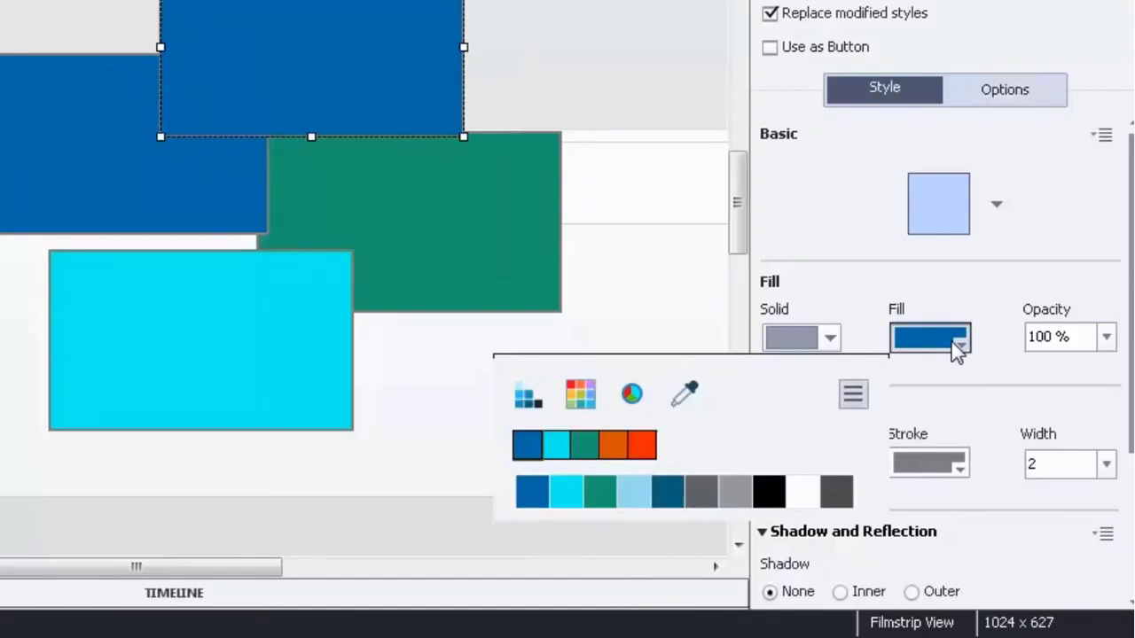
pyautogui.click(633, 445)
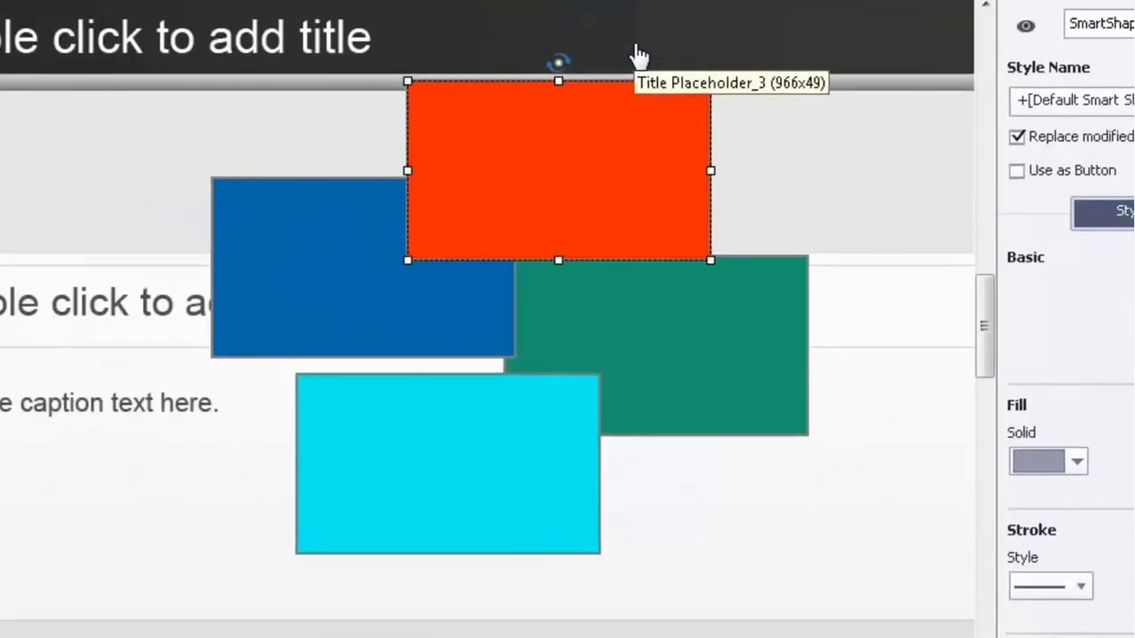